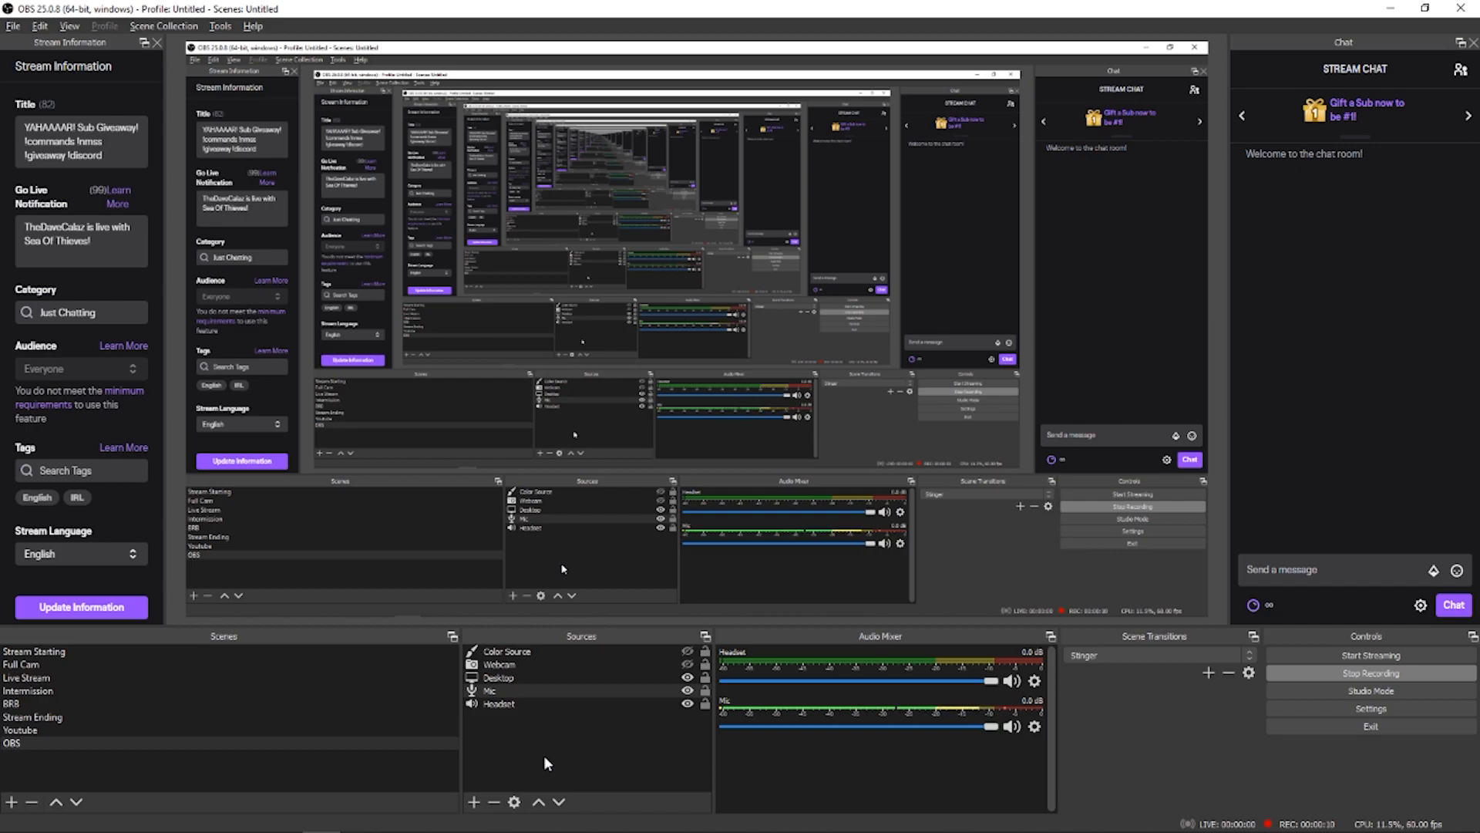
Step: Open the audio filters of the Mic source and show the Noise Suppression settings
right_click(512, 691)
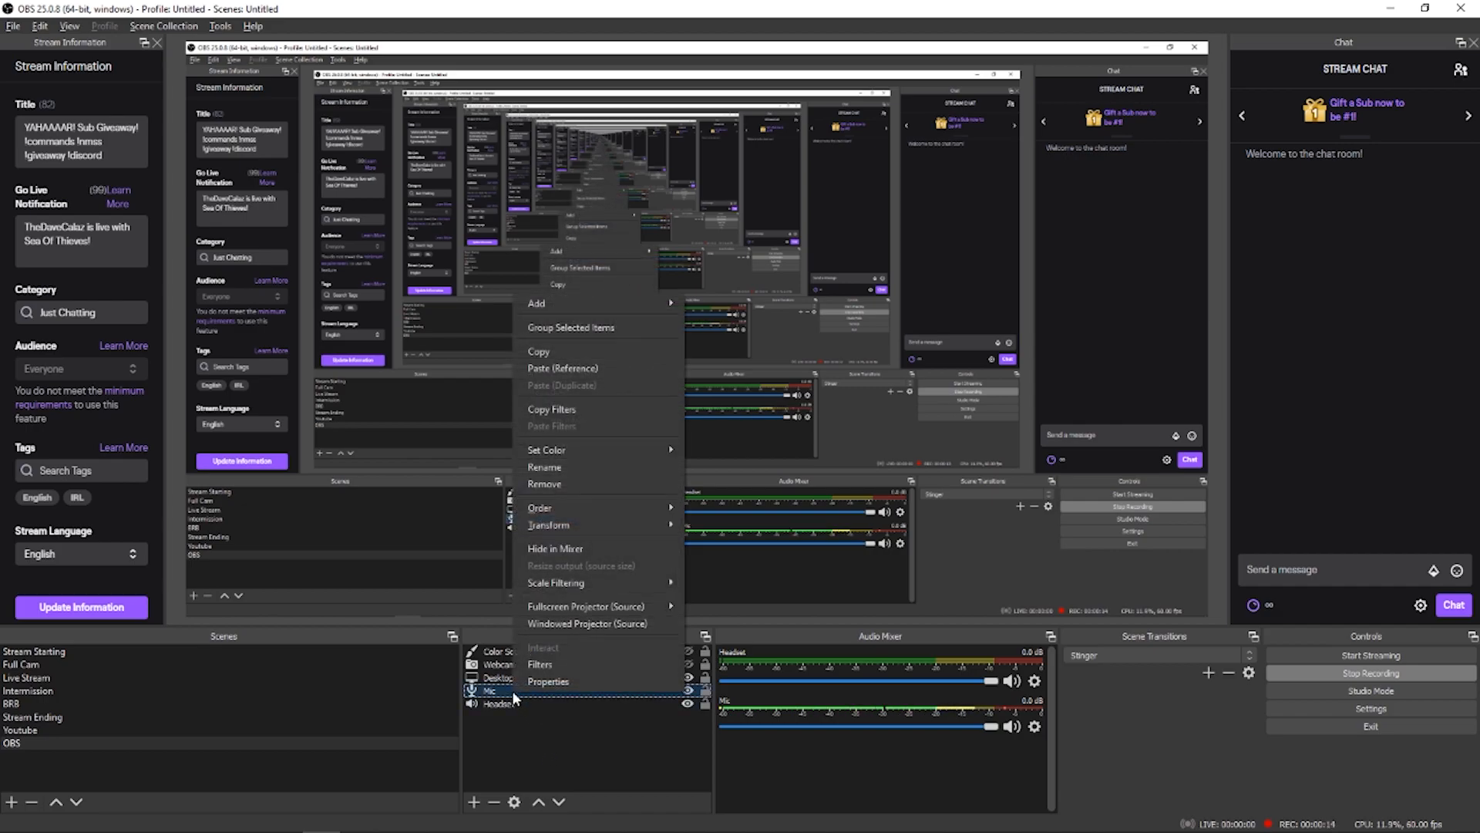
left_click(561, 667)
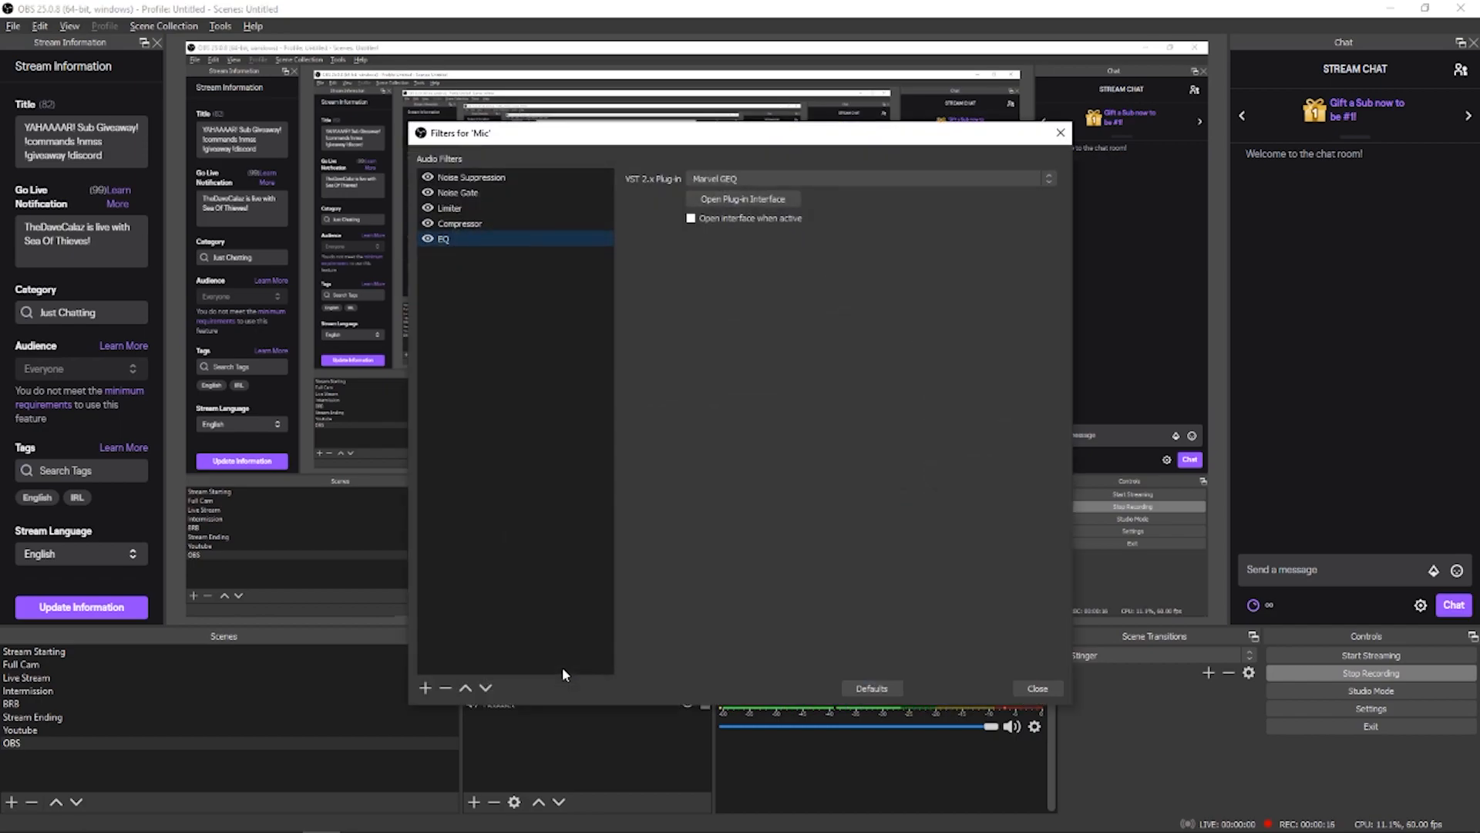
left_click(495, 175)
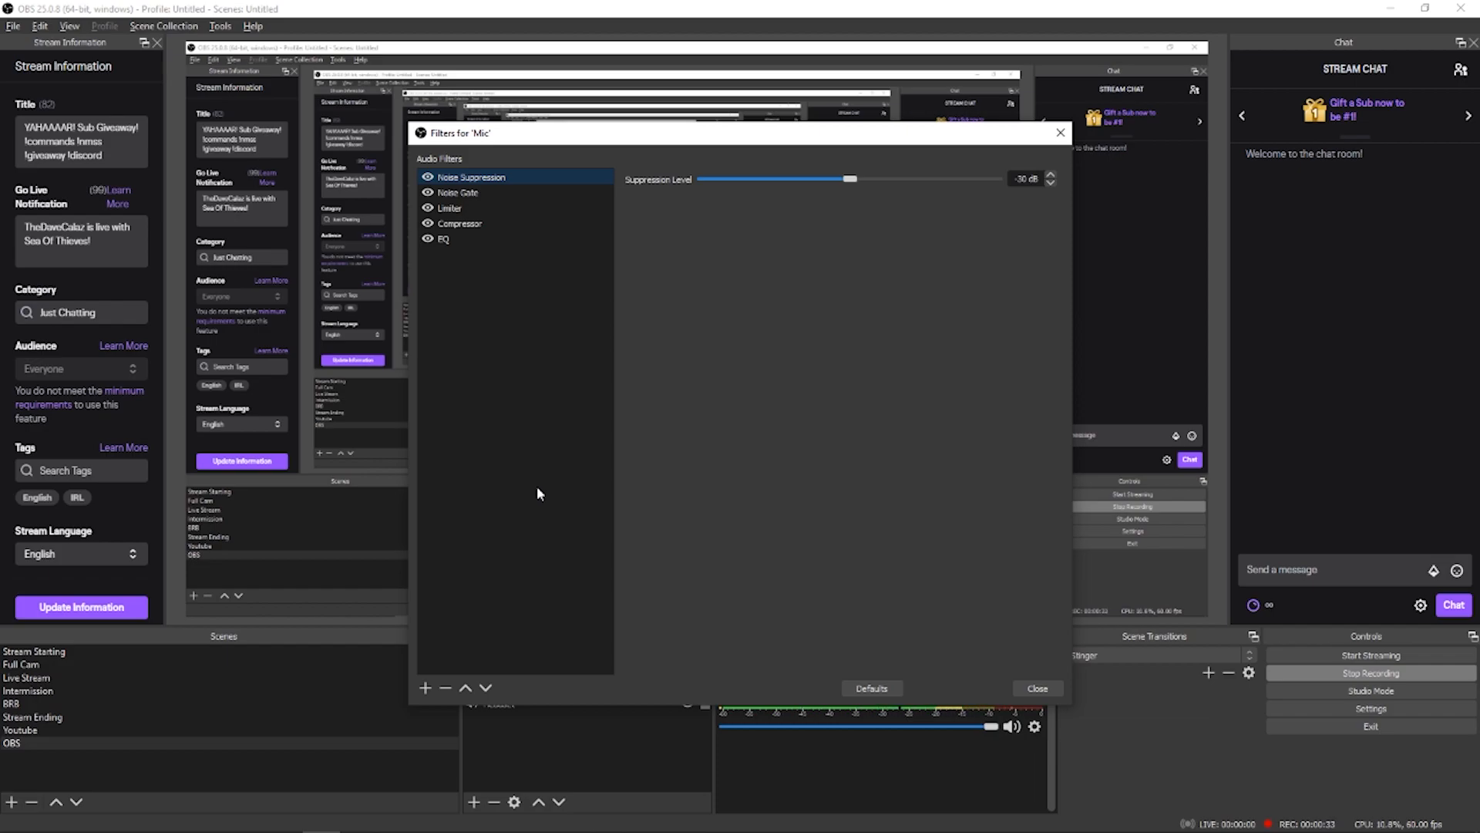
right_click(460, 279)
mouse_move(488, 286)
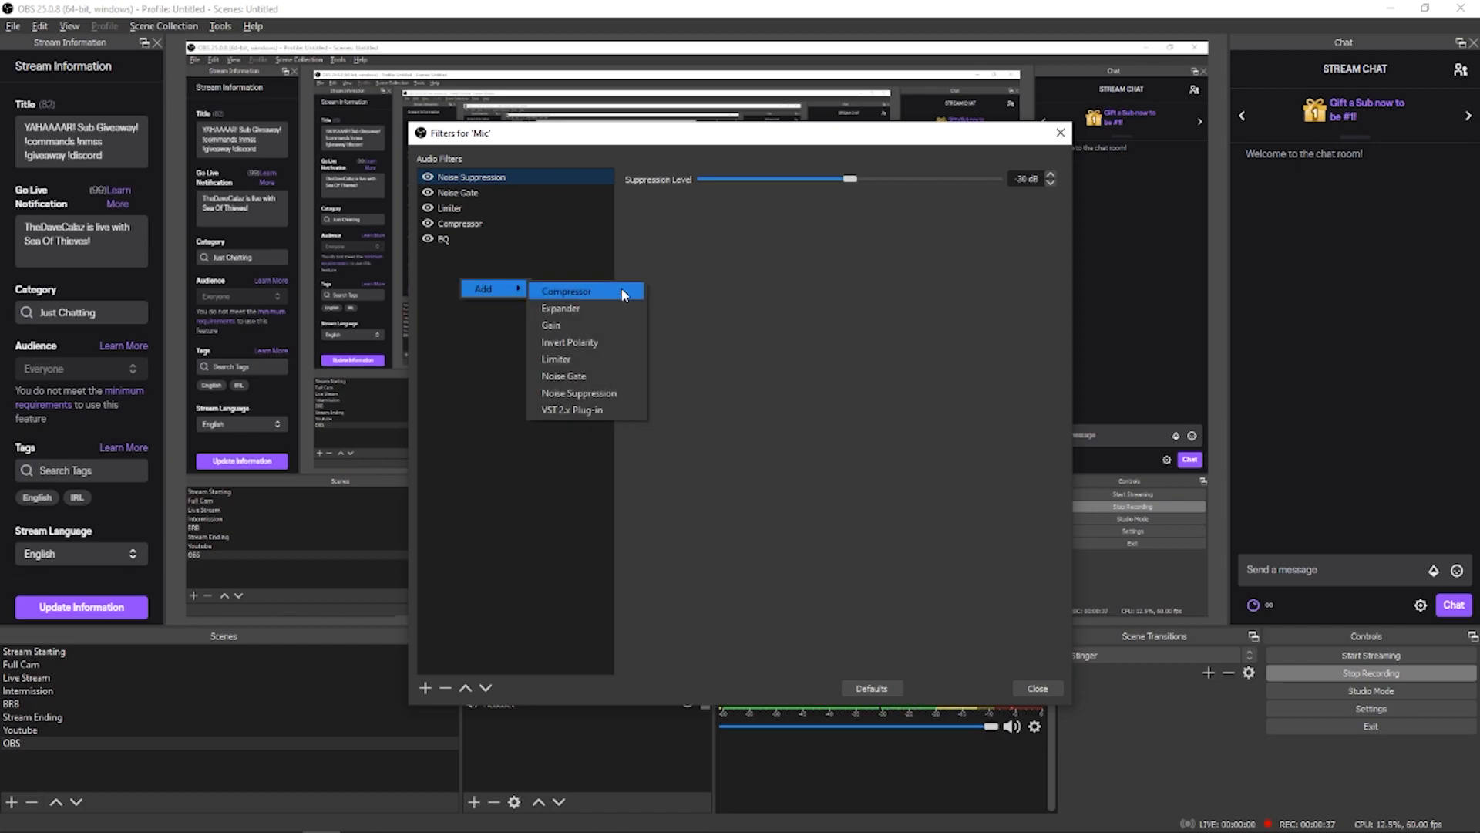
left_click(613, 411)
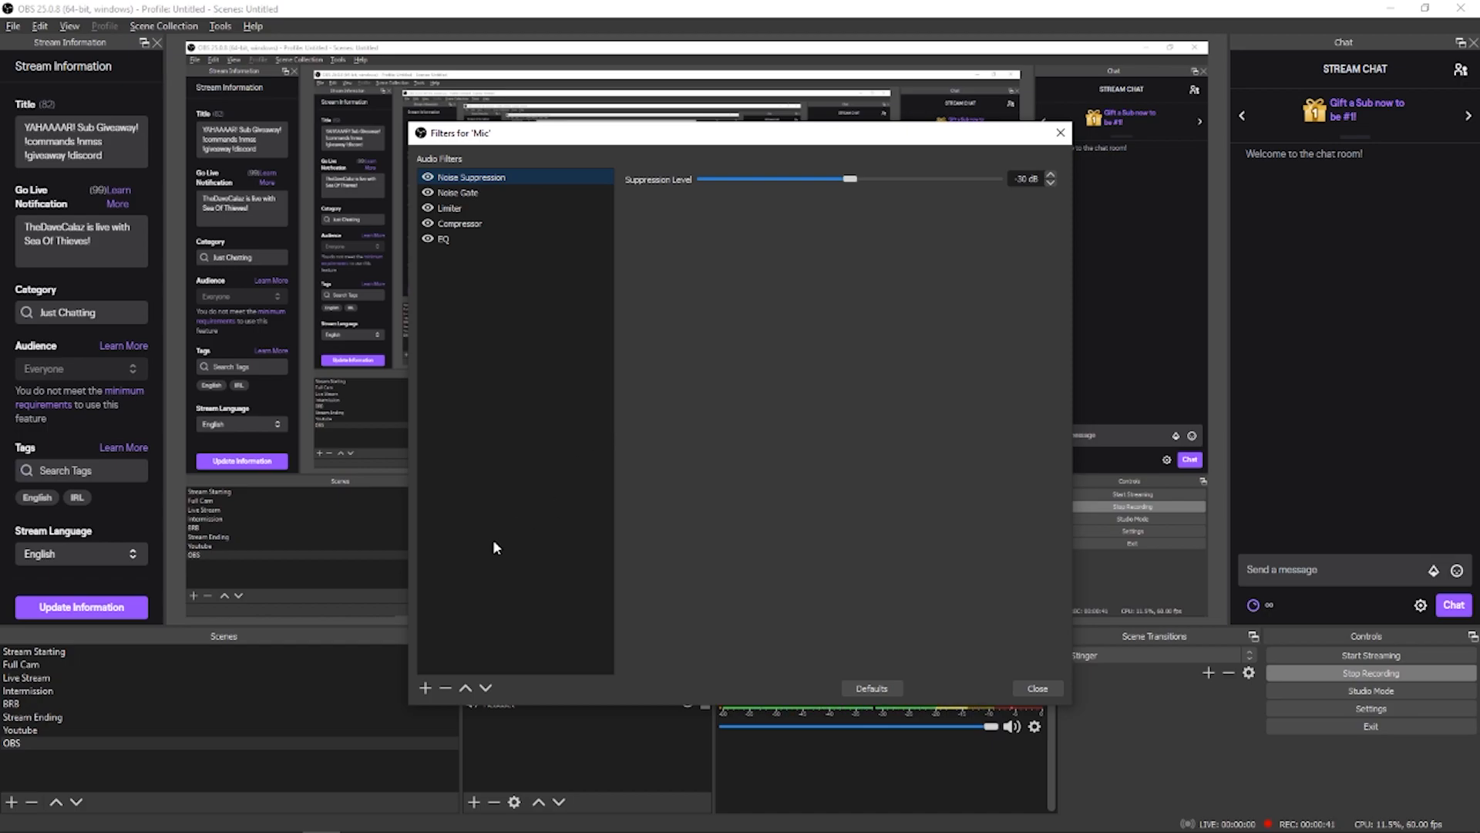
left_click(425, 688)
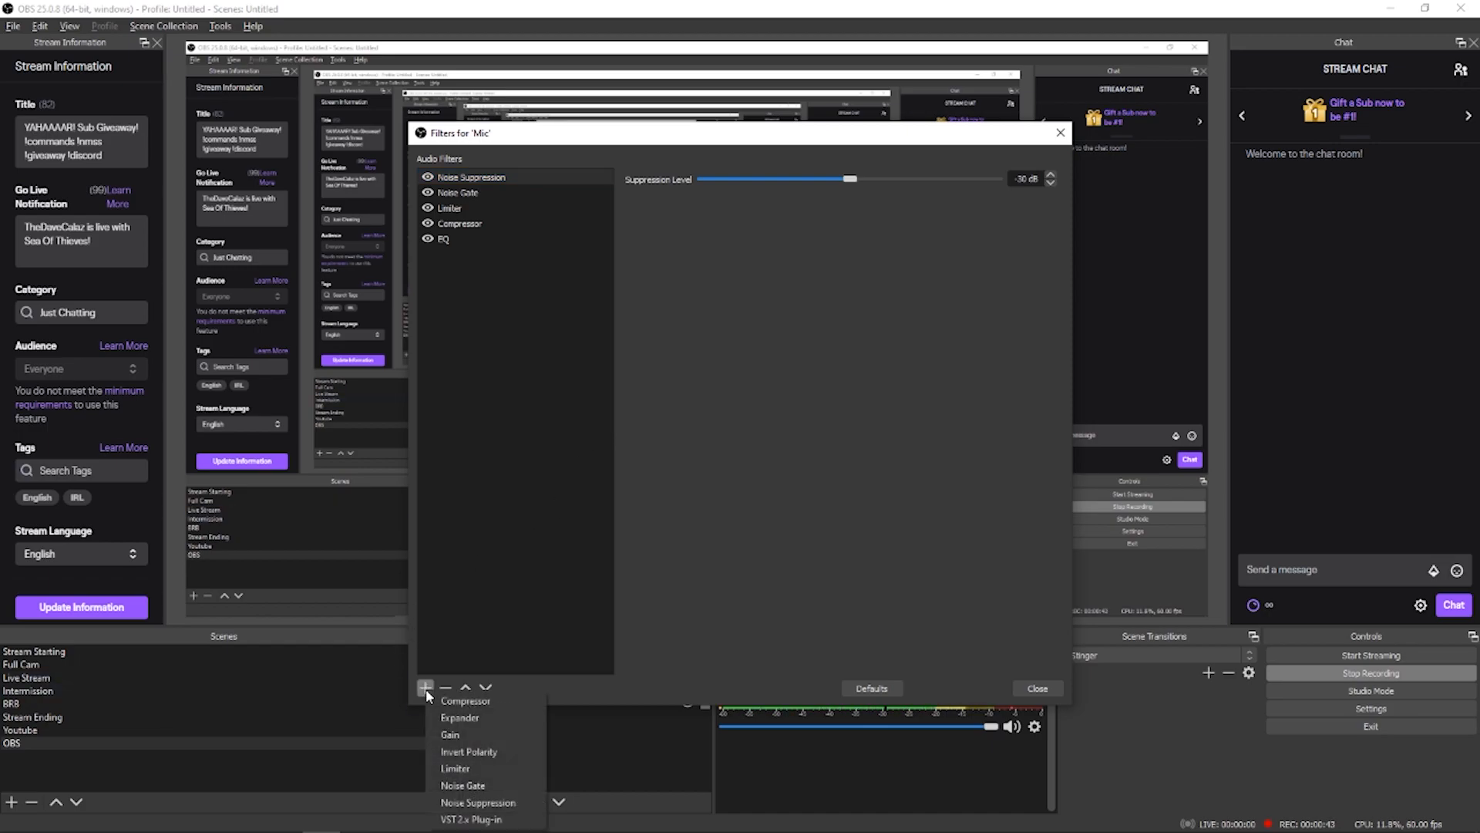
left_click(524, 506)
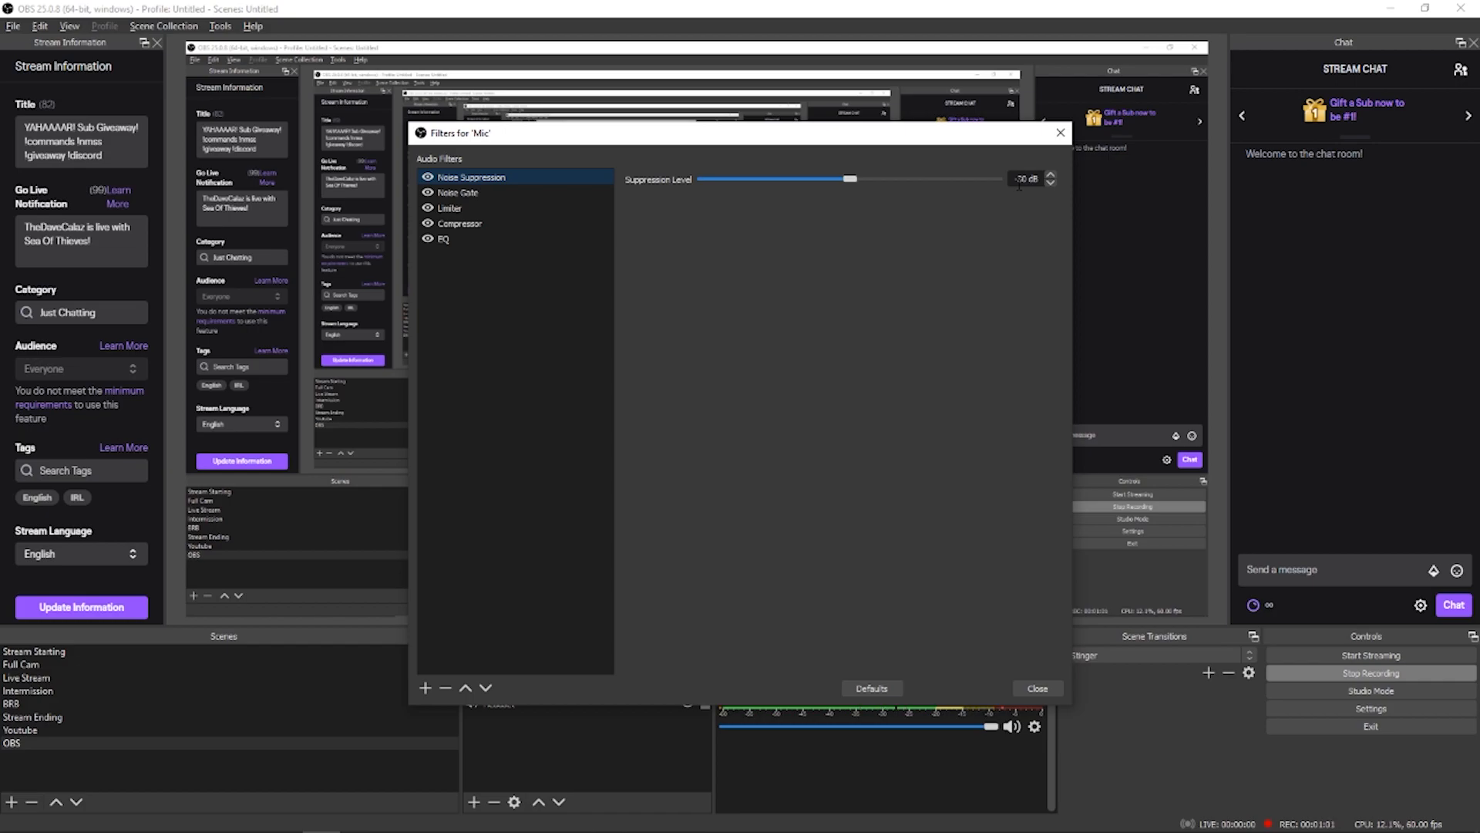
Step: Set the Noise Suppression filter's suppression level to -30 dB and show the Noise Gate settings
left_click_drag(850, 178, 999, 179)
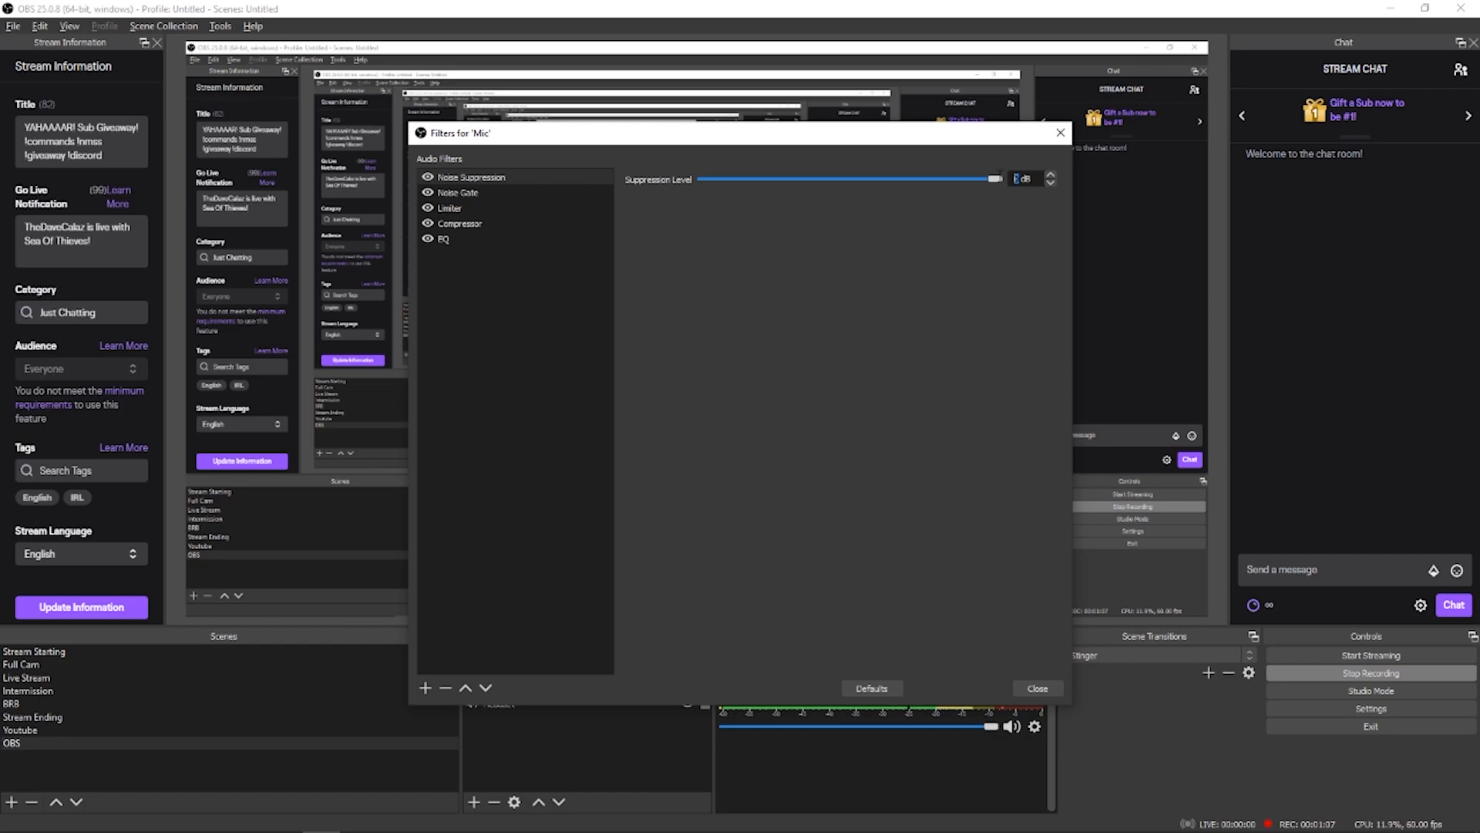
type("-30")
left_click(498, 193)
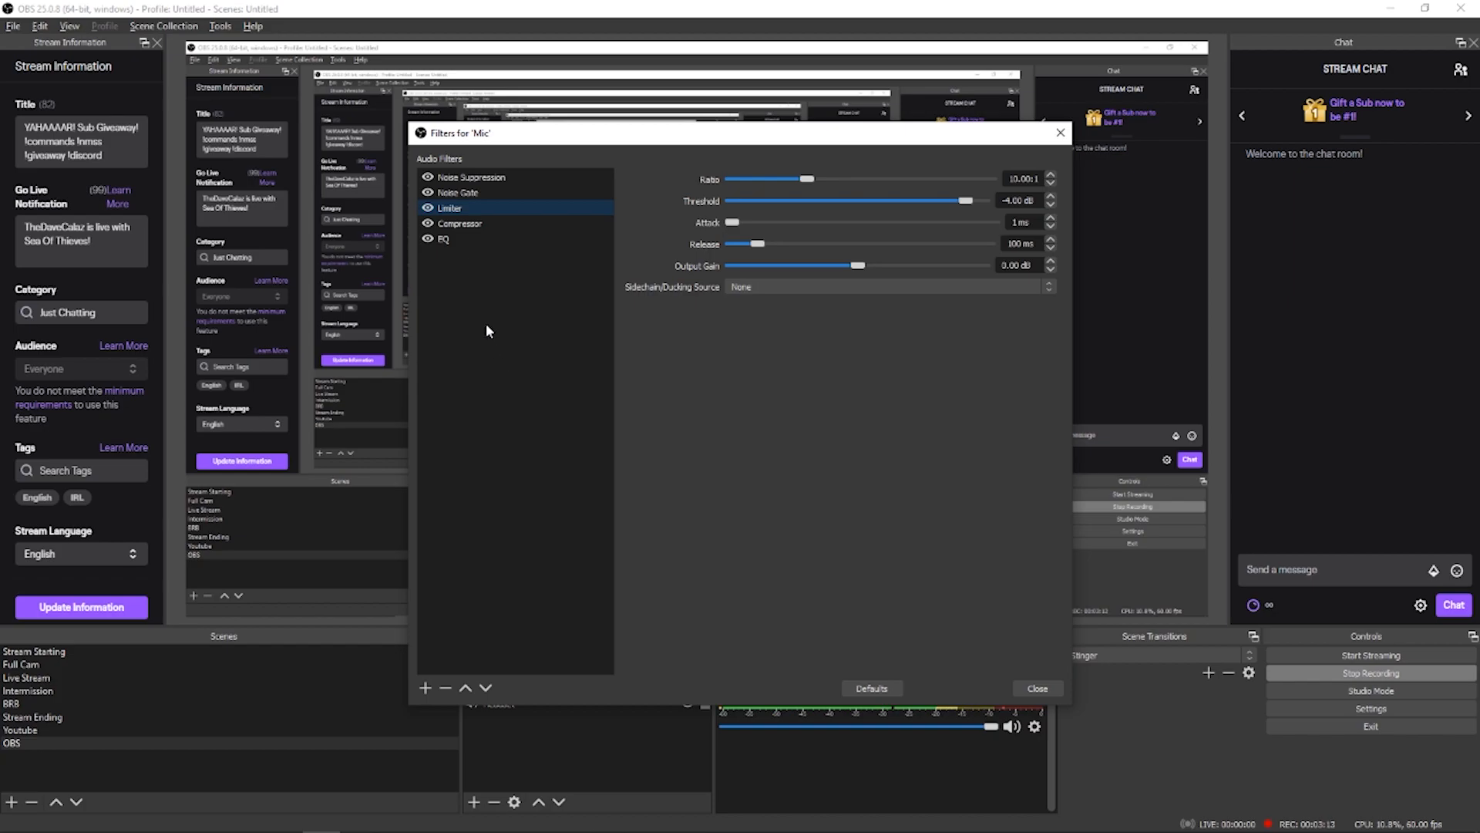
Step: Add another Limiter filter to the Mic source under its default name and remove it again
right_click(484, 292)
mouse_move(520, 302)
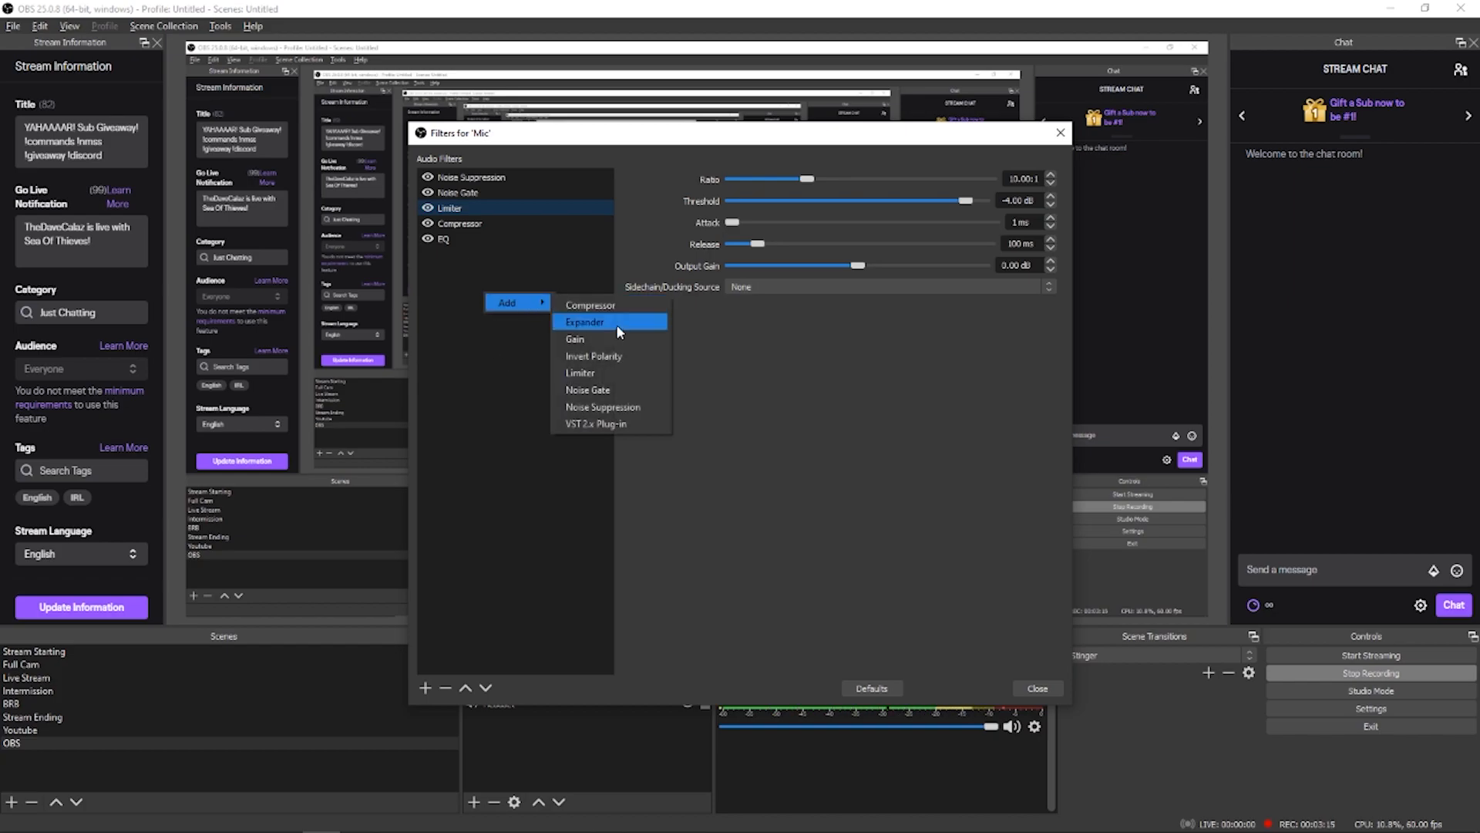
left_click(609, 372)
left_click(695, 449)
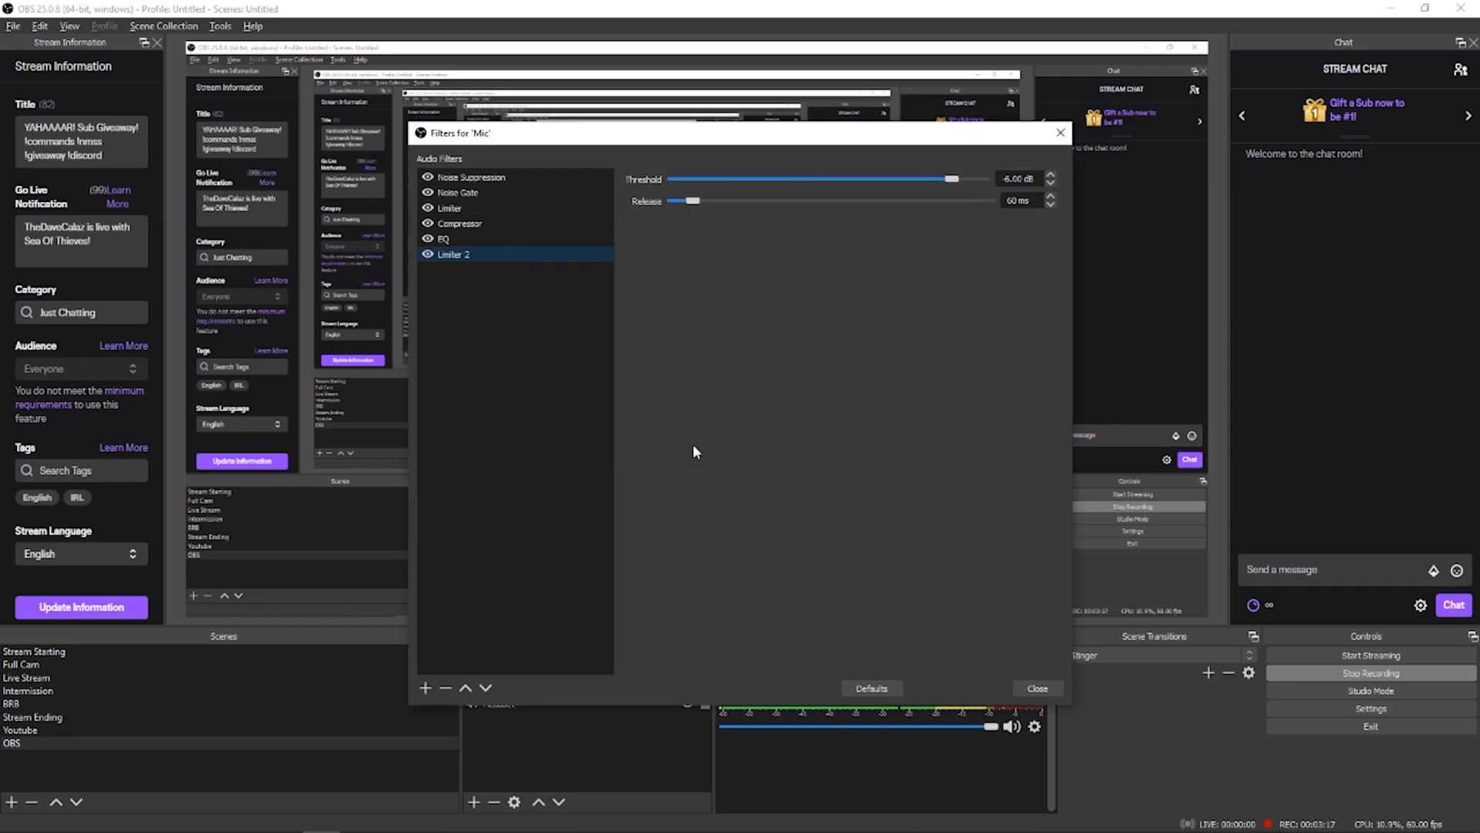
right_click(458, 250)
left_click(488, 285)
Step: Add another Compressor filter to the Mic source under its default name and remove it again
right_click(461, 291)
mouse_move(521, 297)
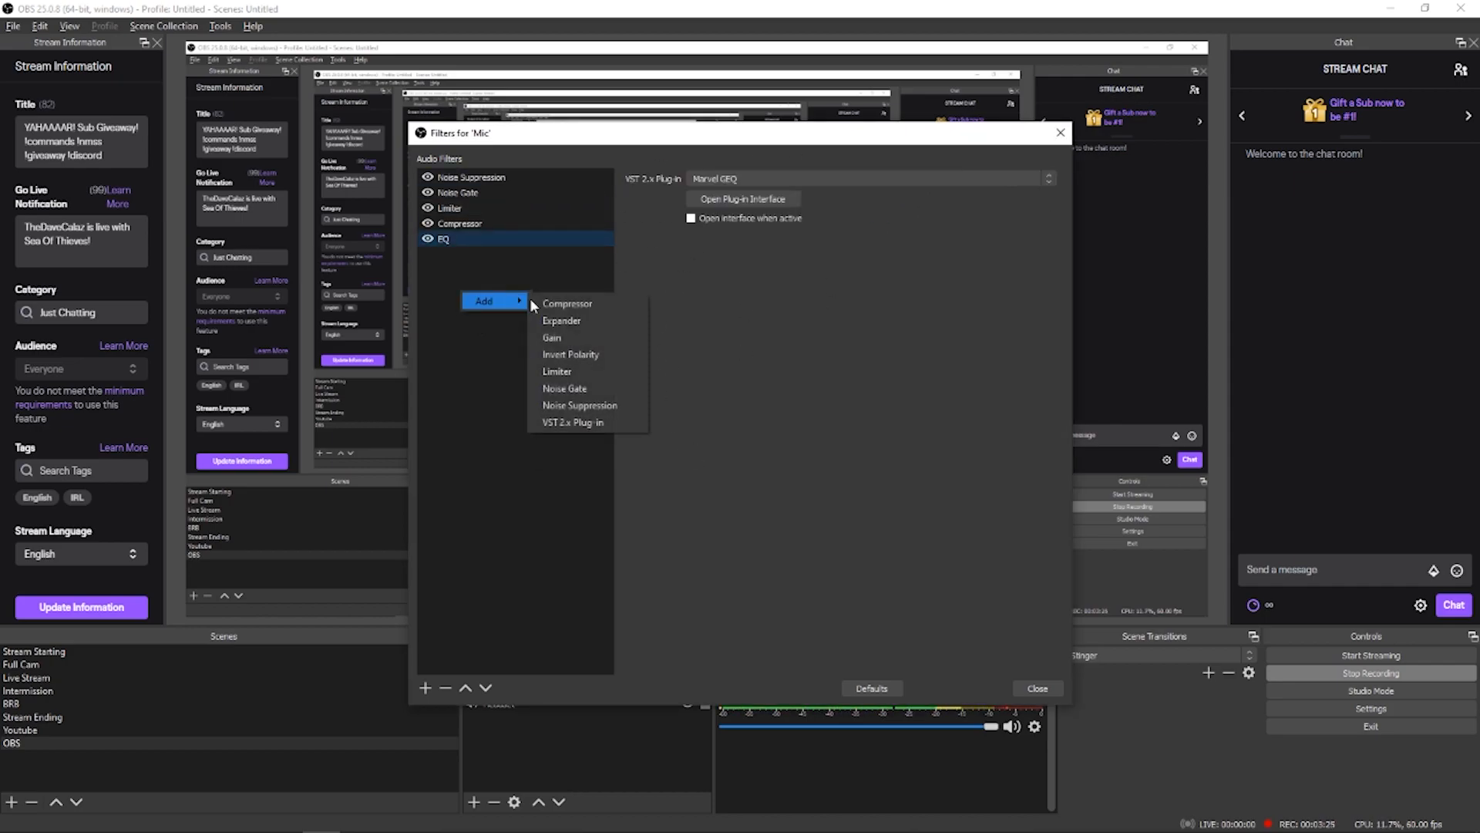
left_click(583, 304)
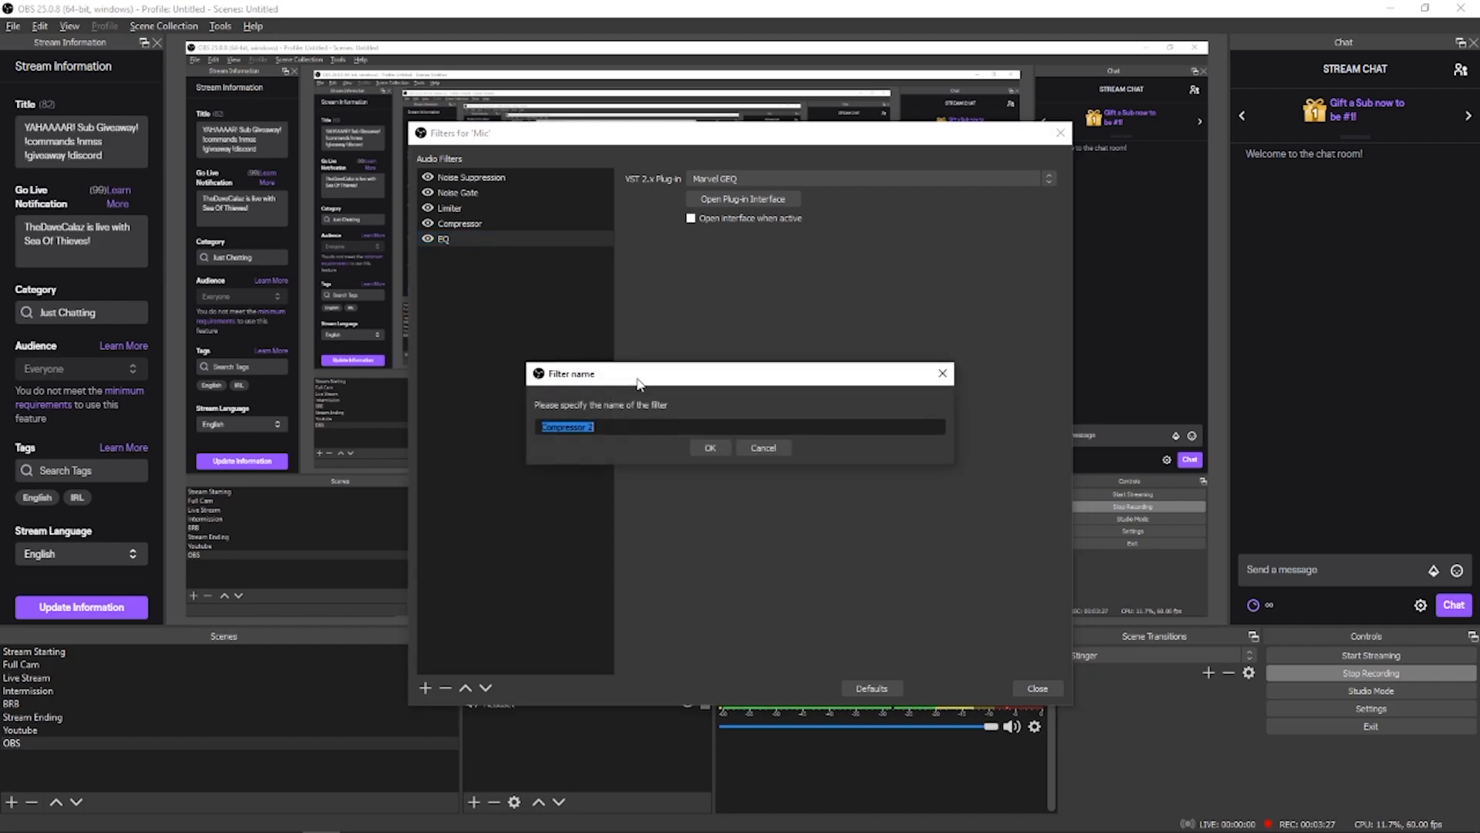
left_click(697, 449)
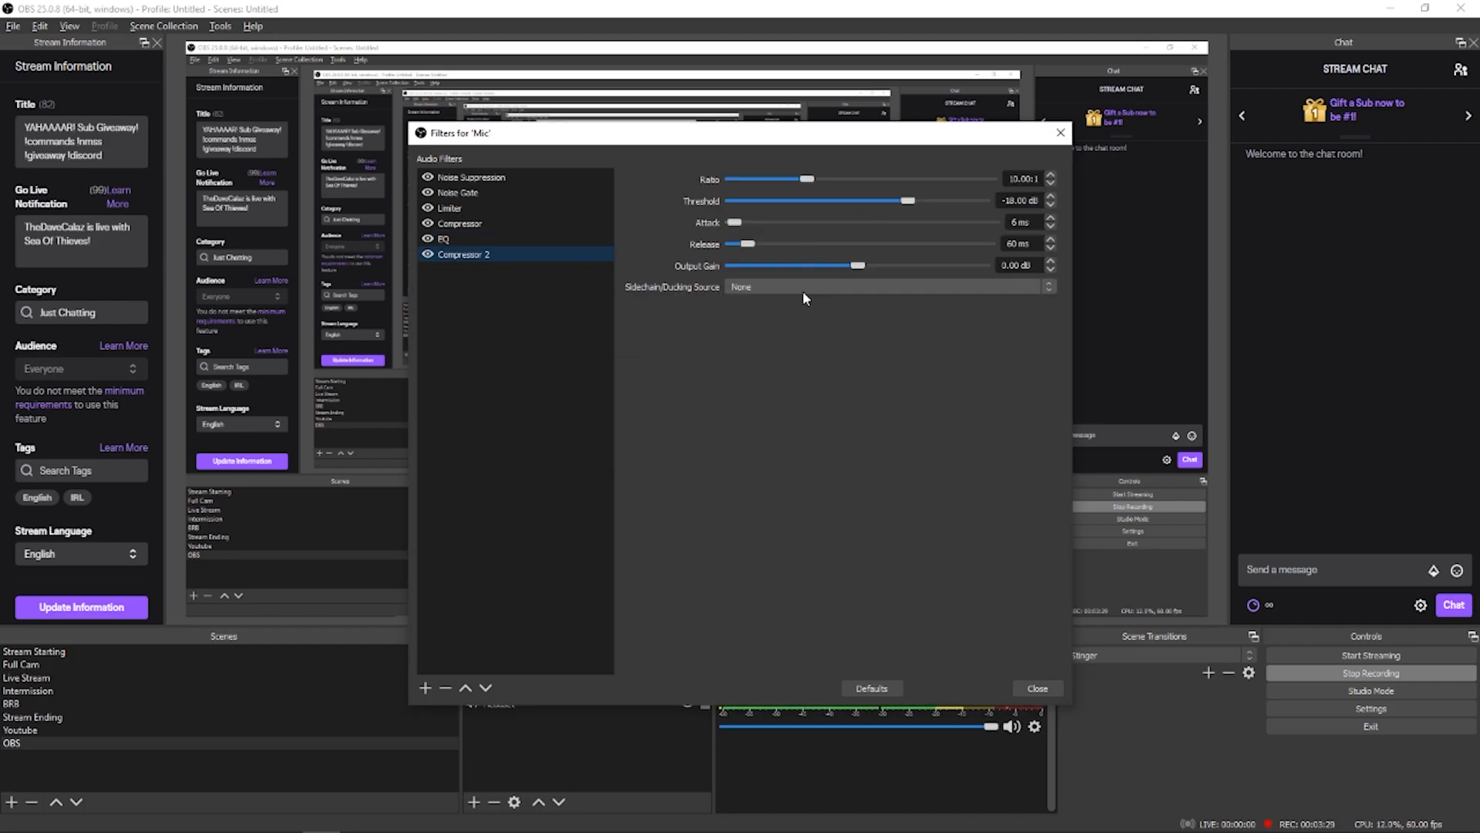
right_click(454, 256)
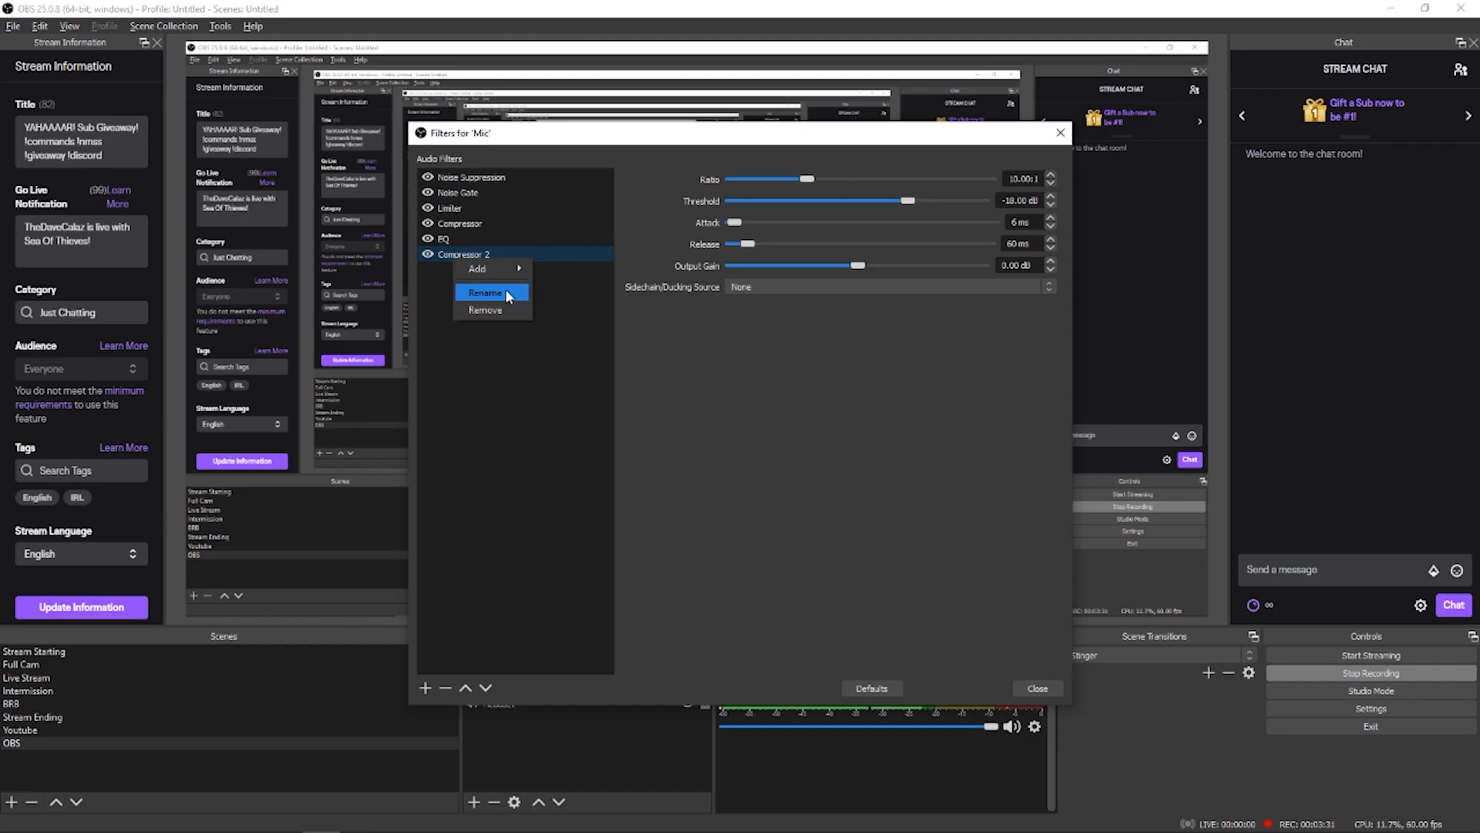
left_click(506, 311)
left_click(782, 444)
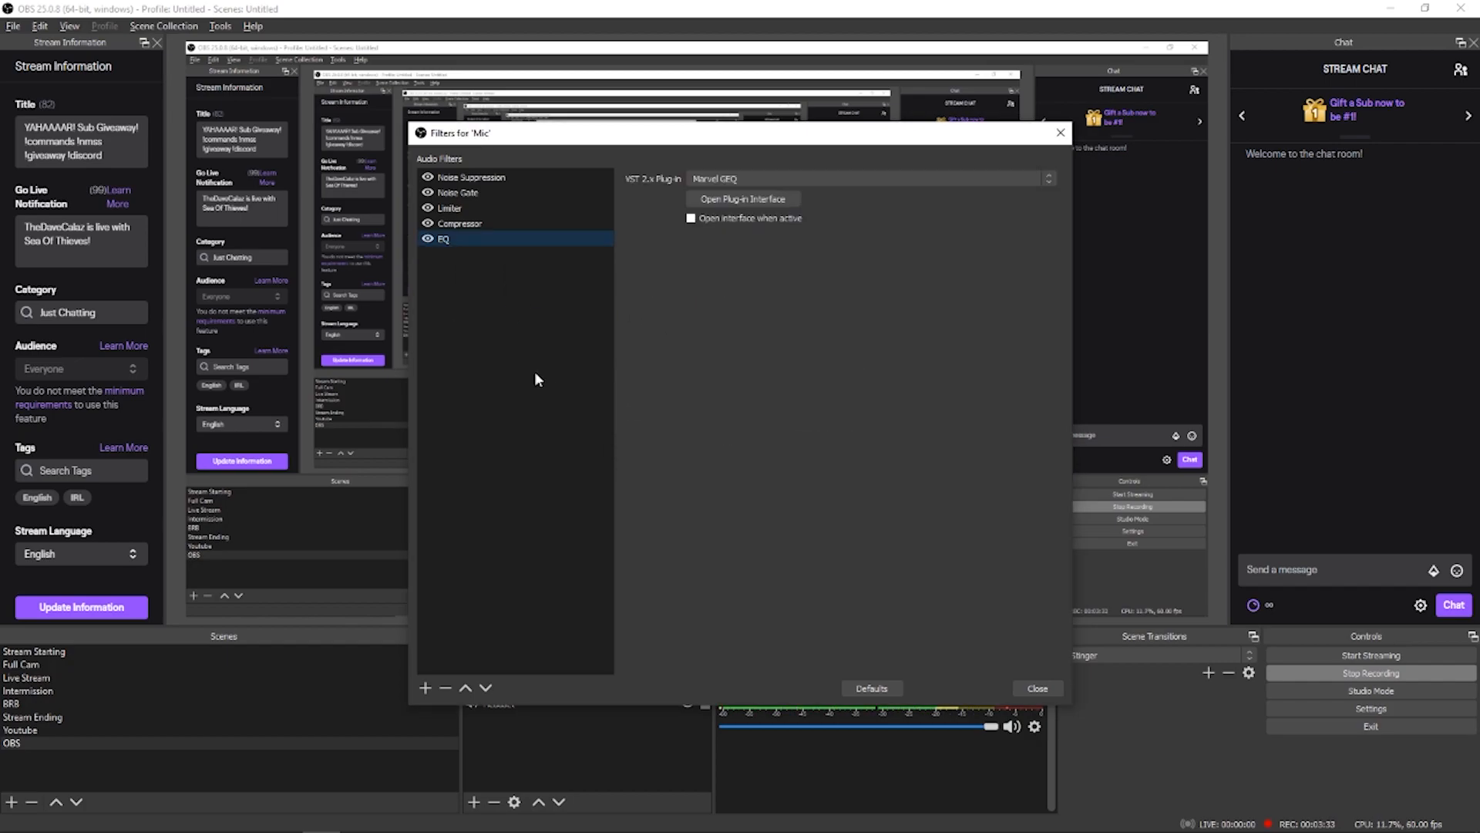
Step: Examine the settings of the Limiter filter and compare them with those of the Compressor filter
left_click(477, 210)
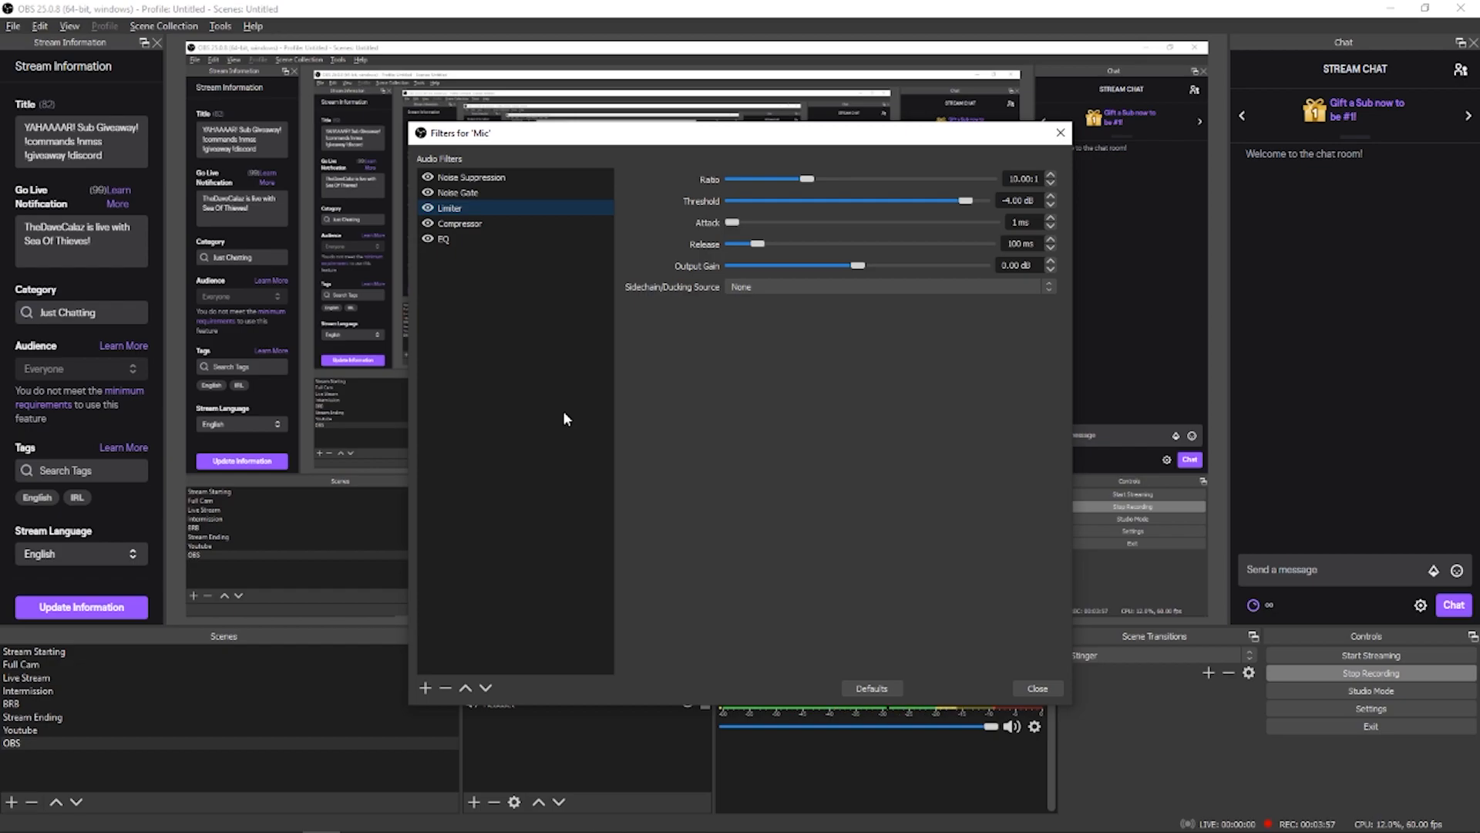
left_click(485, 224)
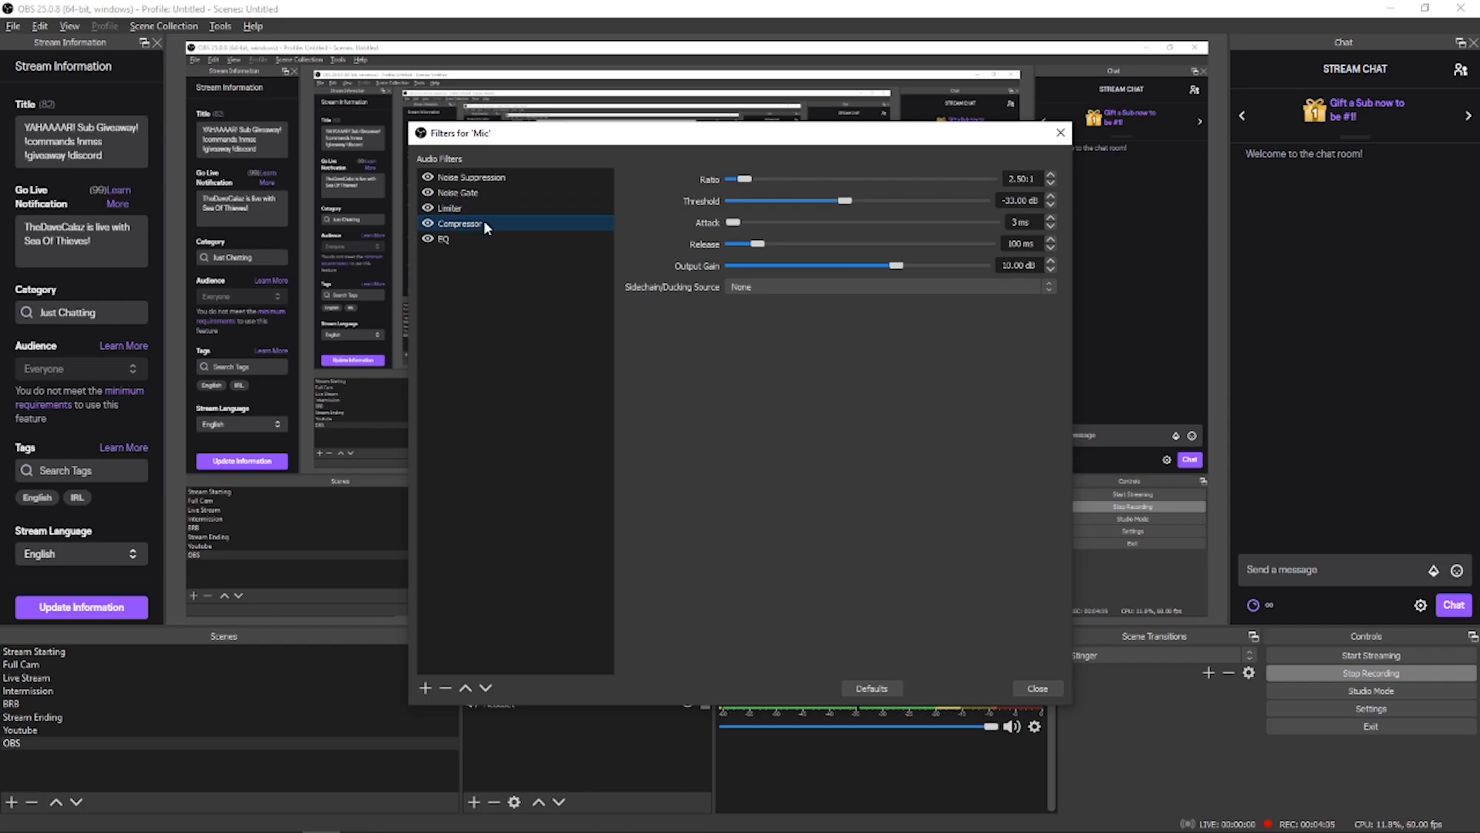
left_click(481, 207)
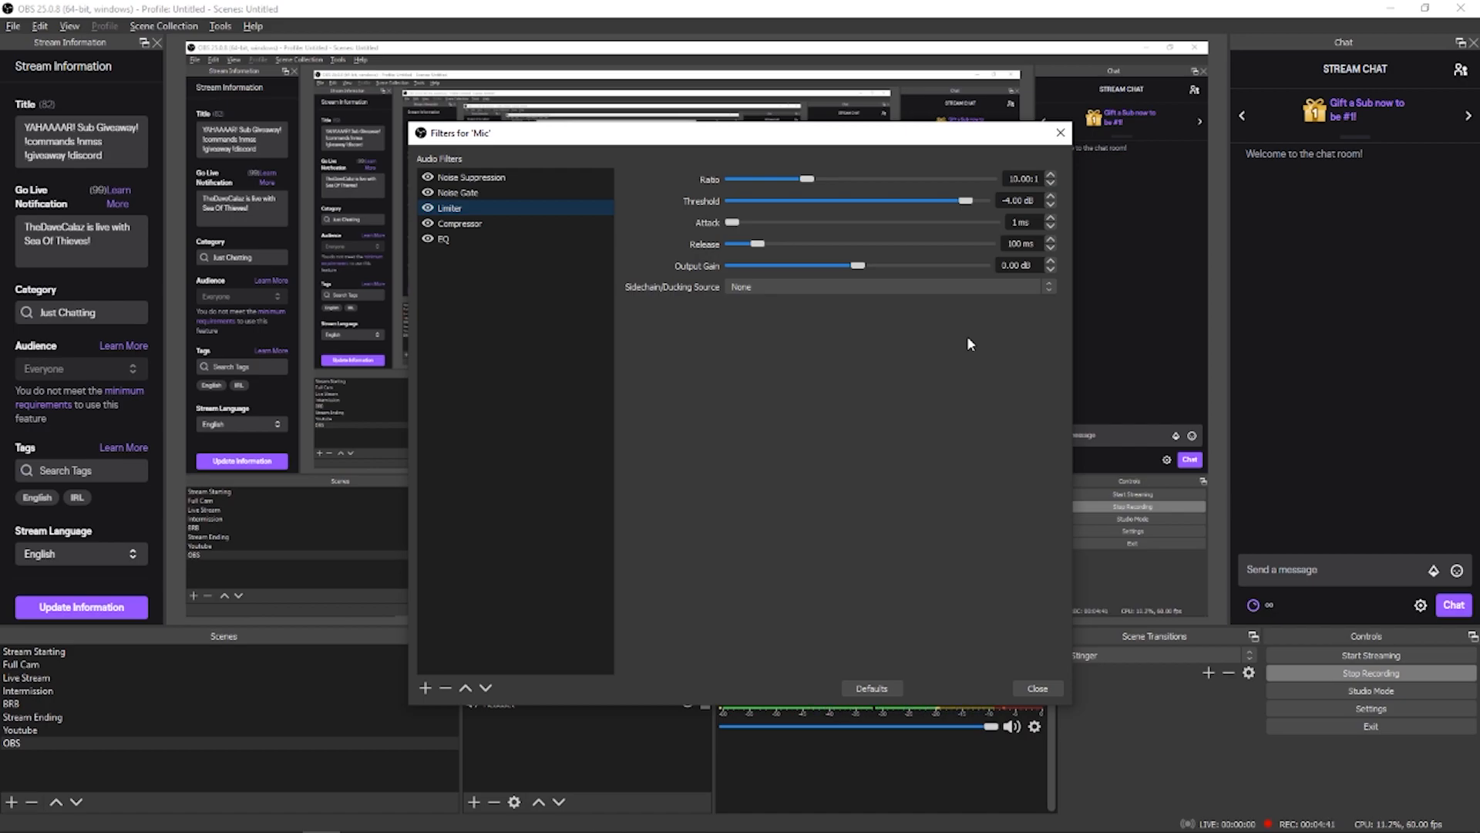
left_click(459, 223)
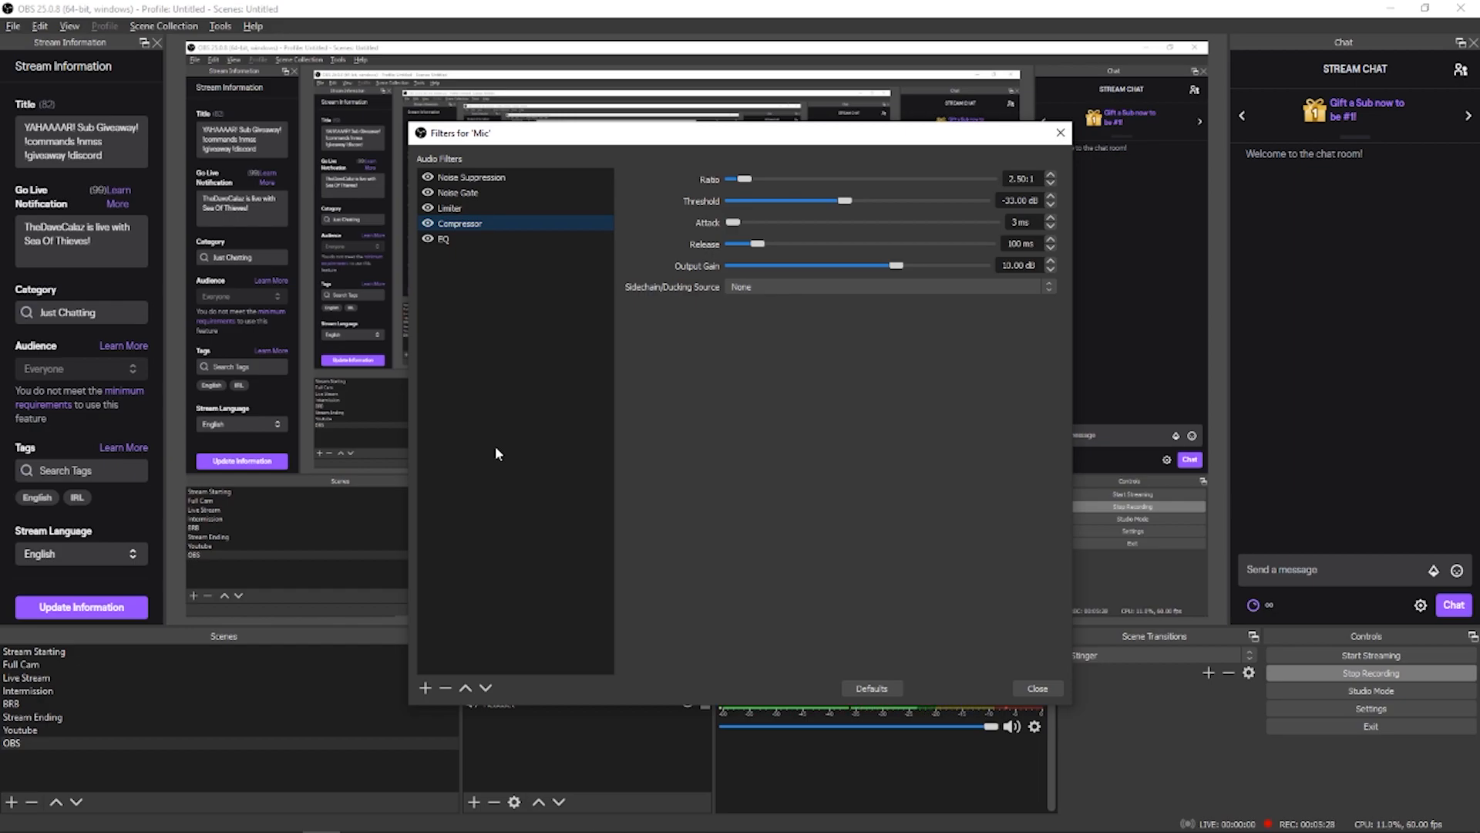
Step: Add a Gain filter to the Mic source under its default name, remove it again and return to the Compressor settings
right_click(496, 324)
mouse_move(536, 335)
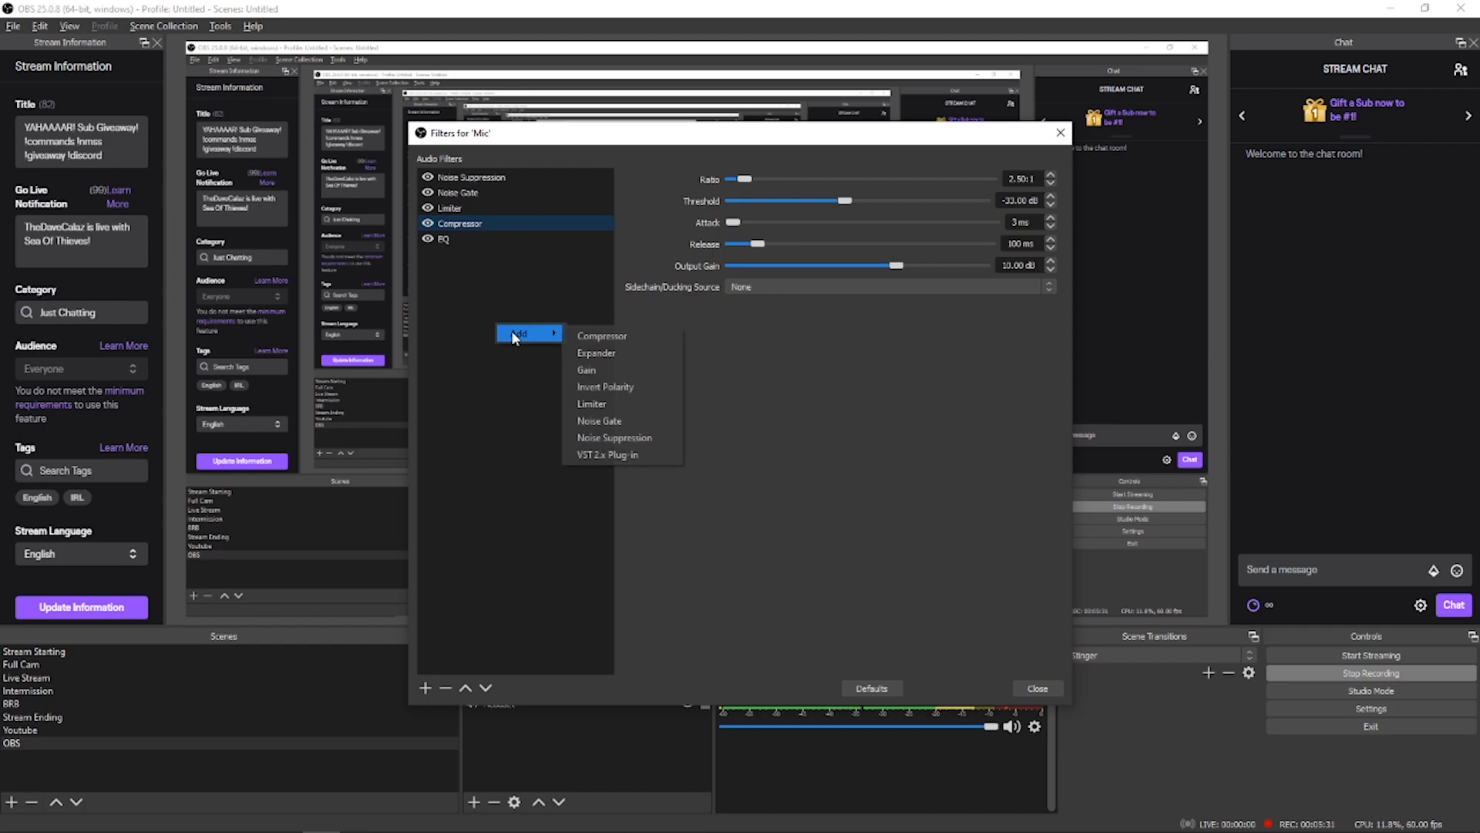
left_click(620, 369)
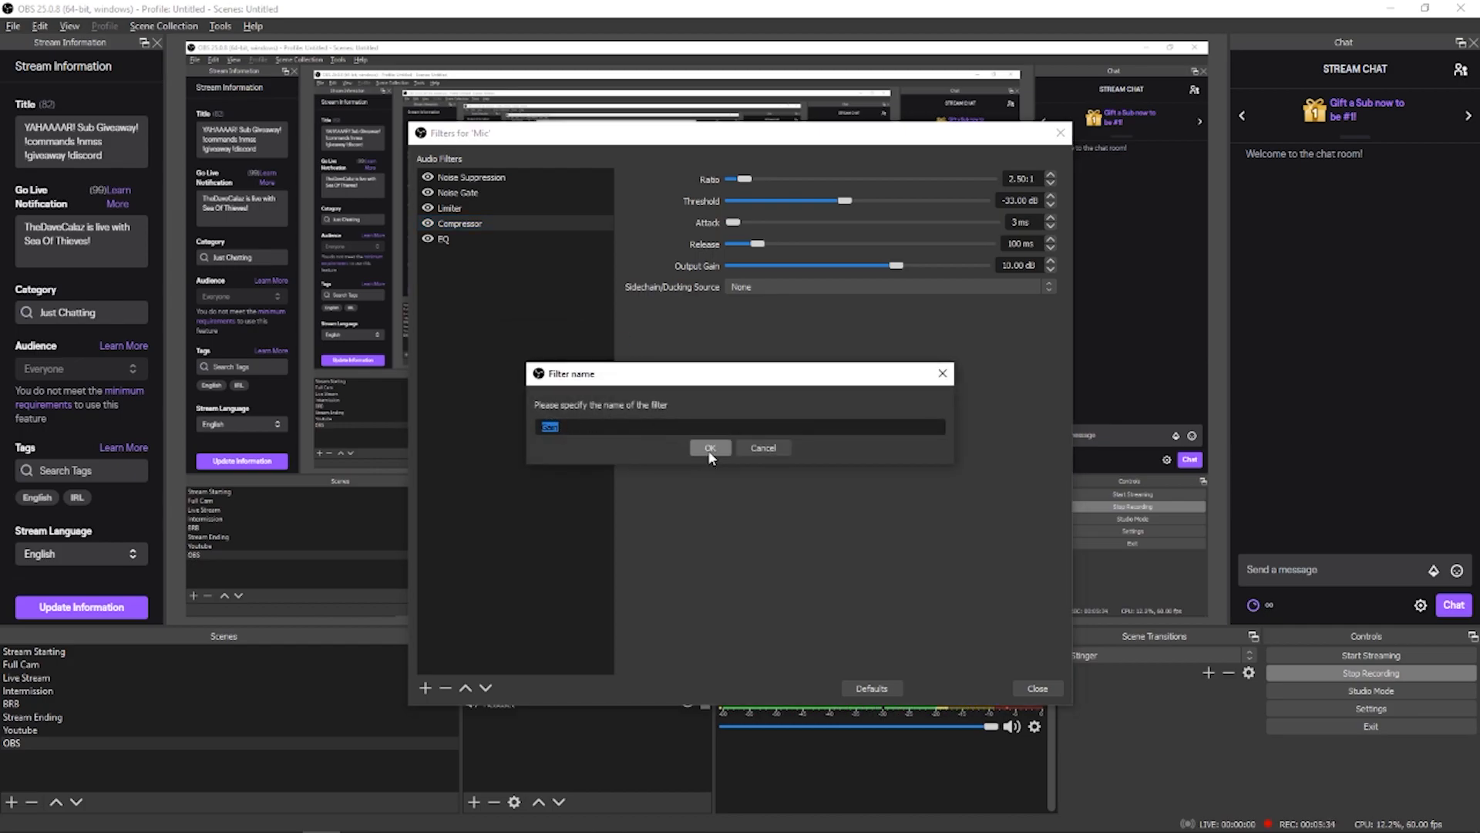
left_click(708, 449)
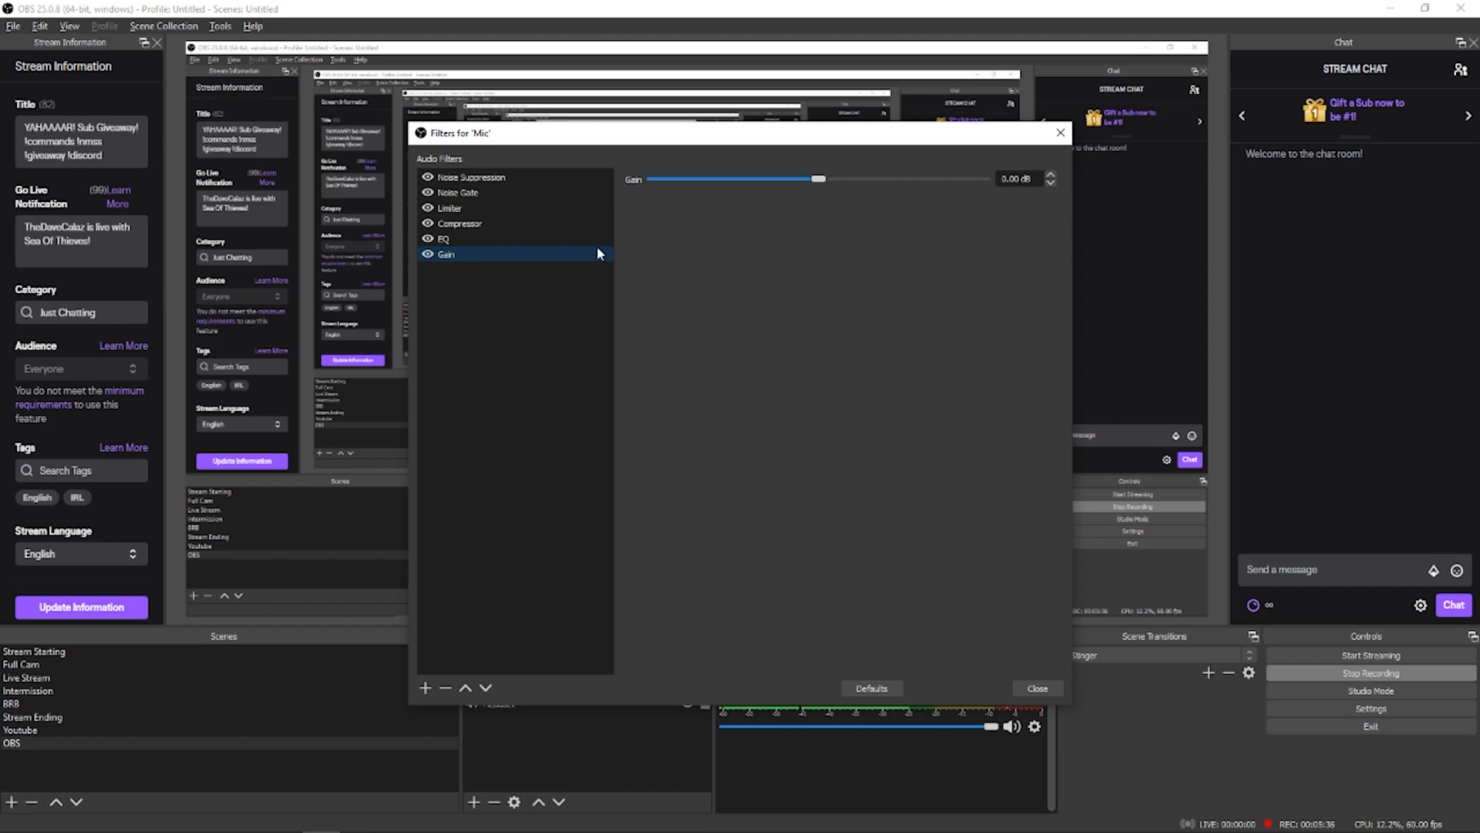
key("Delete")
left_click(771, 442)
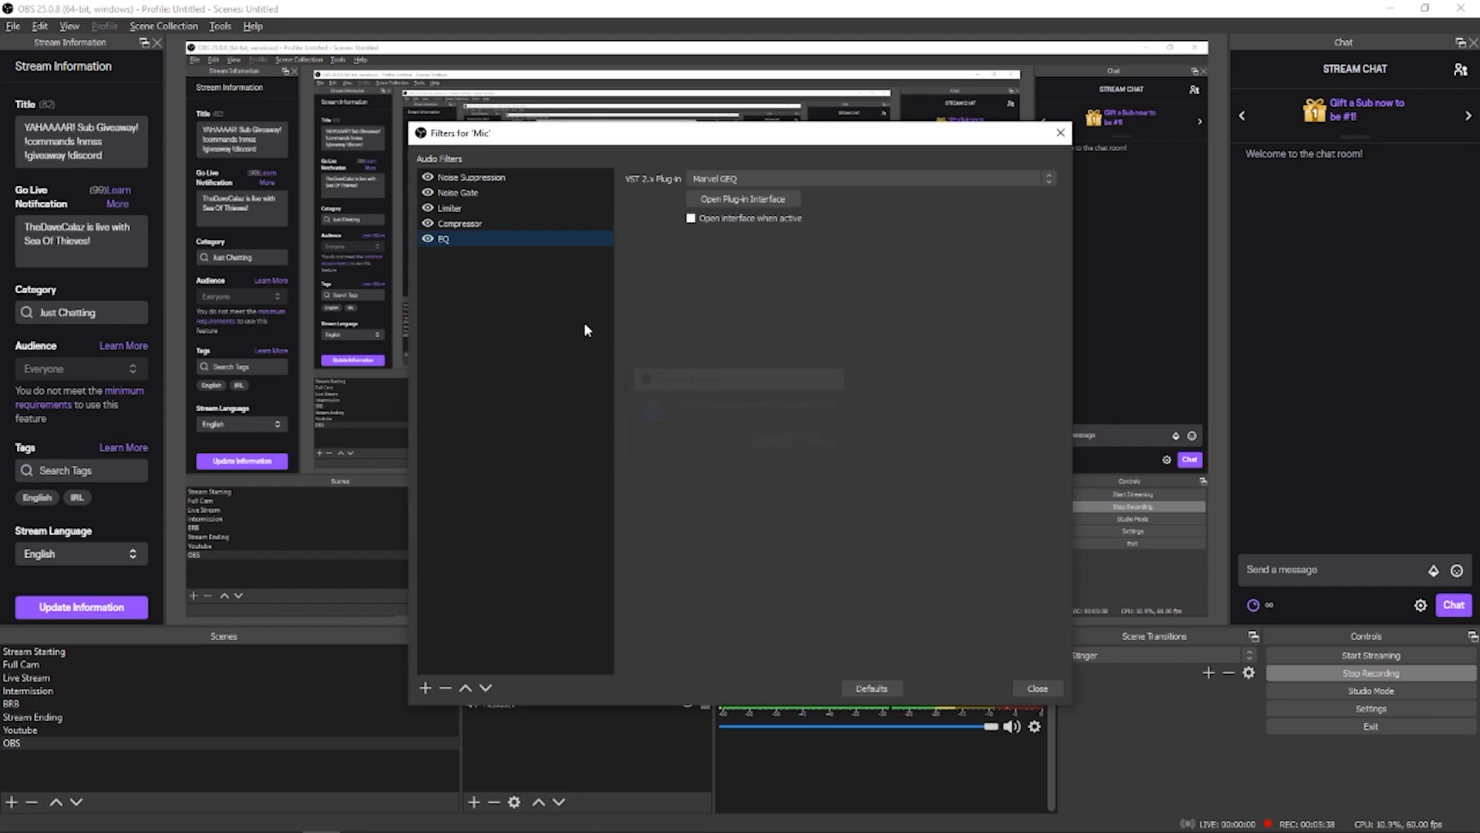
left_click(477, 223)
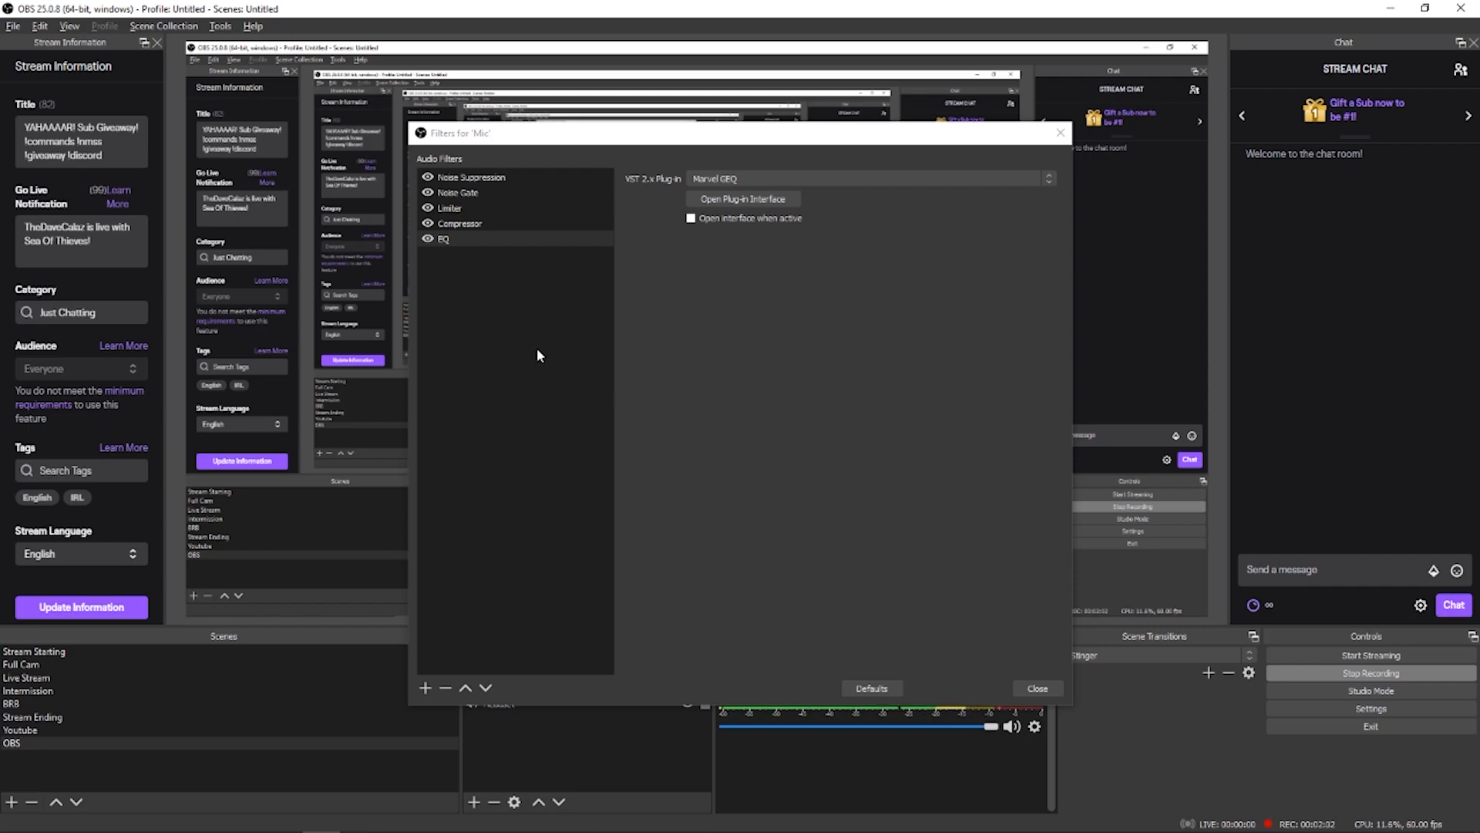
Step: Add a VST 2.x Plug-in filter to the Mic source under its default name and remove it again
right_click(502, 317)
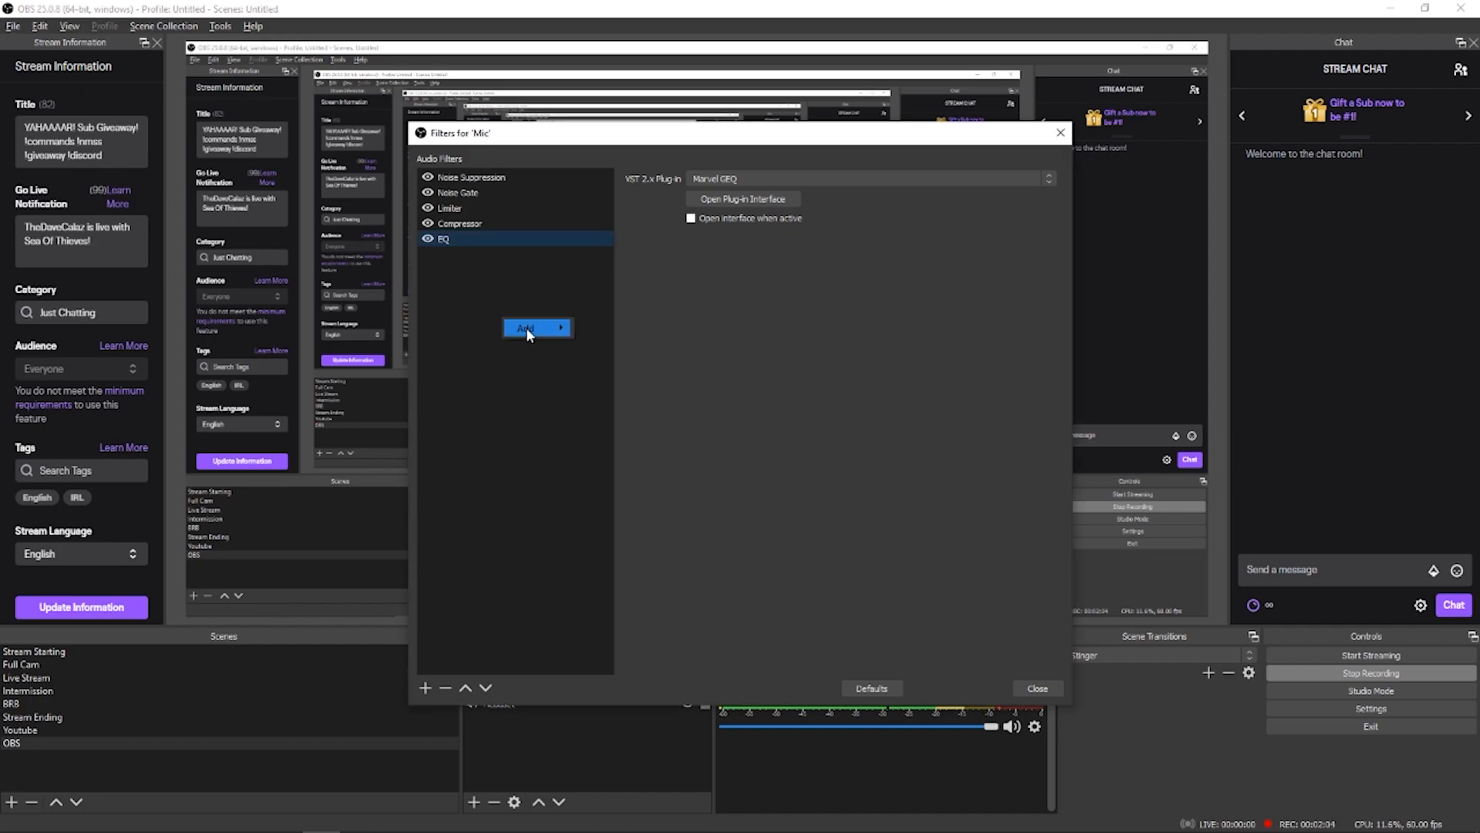
mouse_move(525, 327)
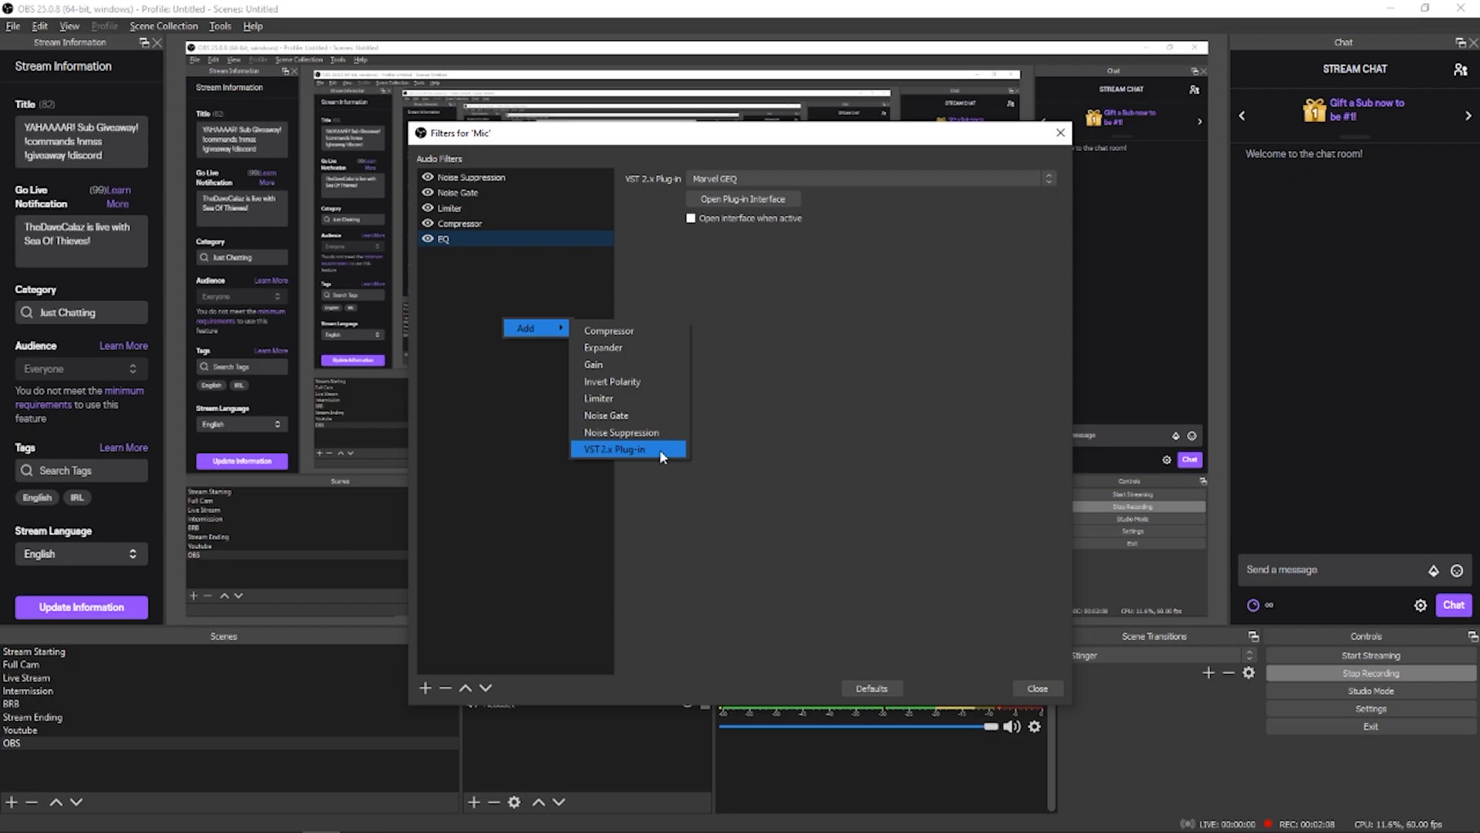
left_click(659, 449)
left_click(711, 449)
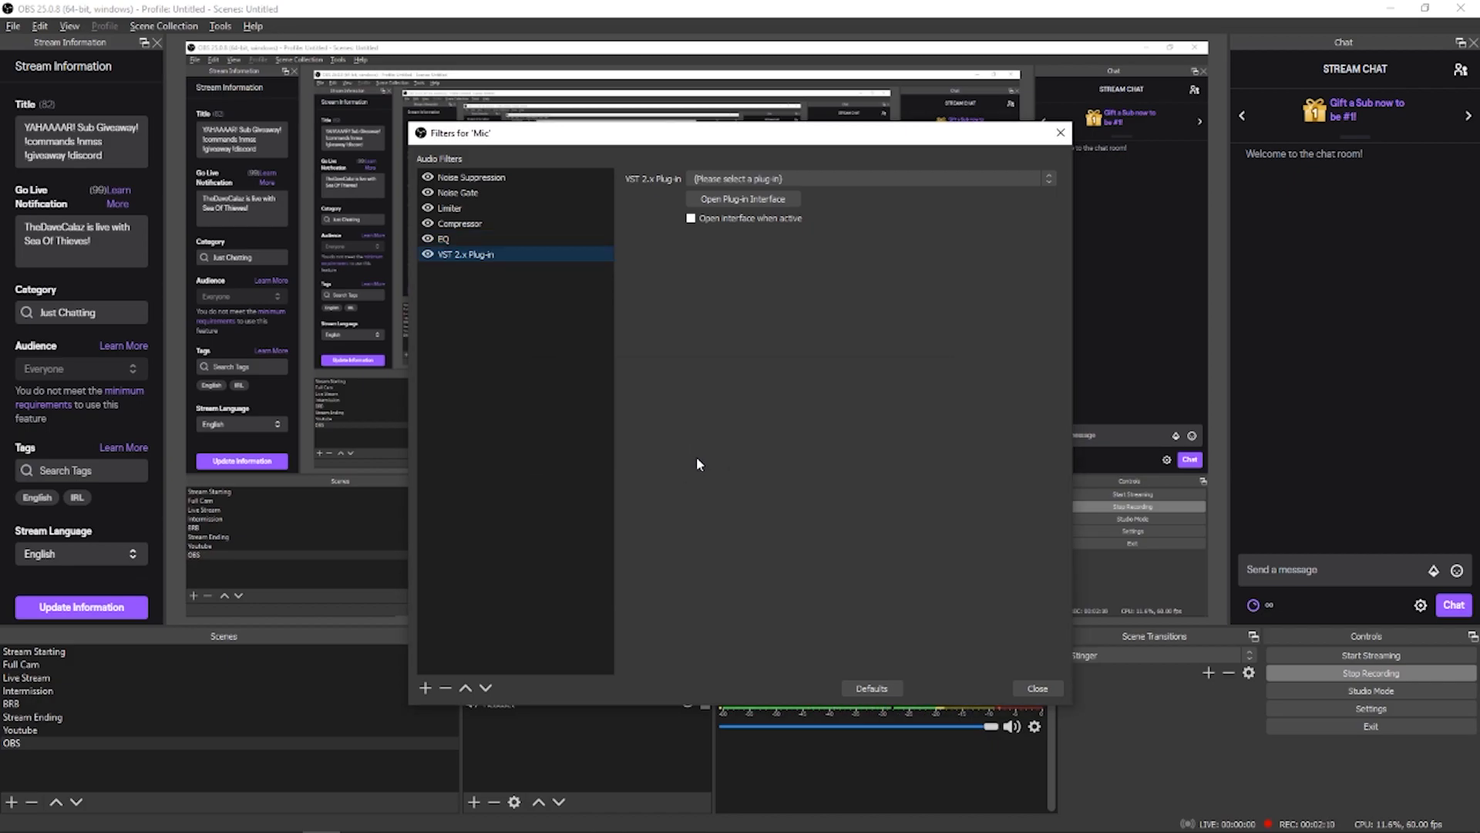
key("Delete")
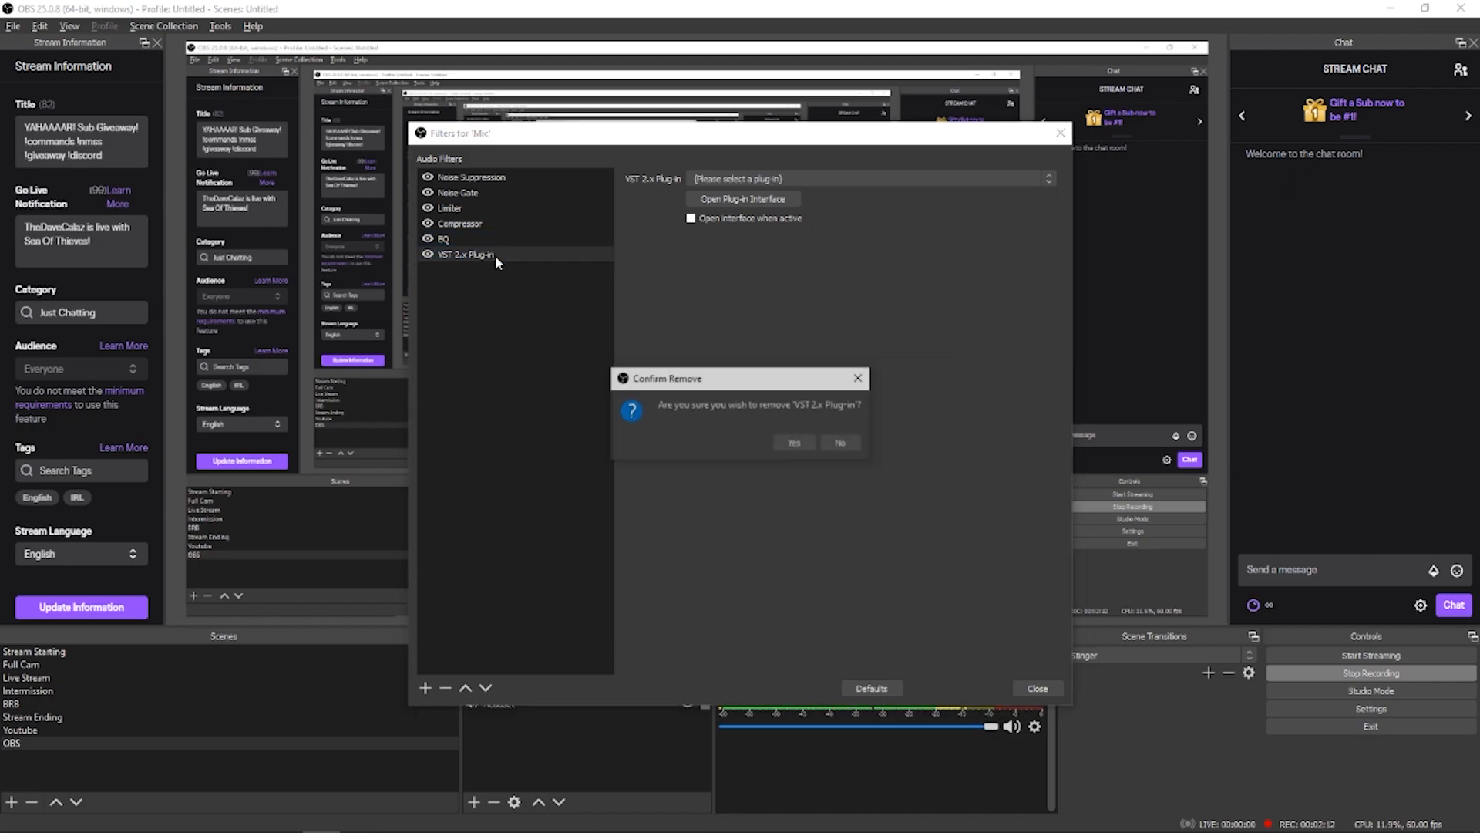
key("Return")
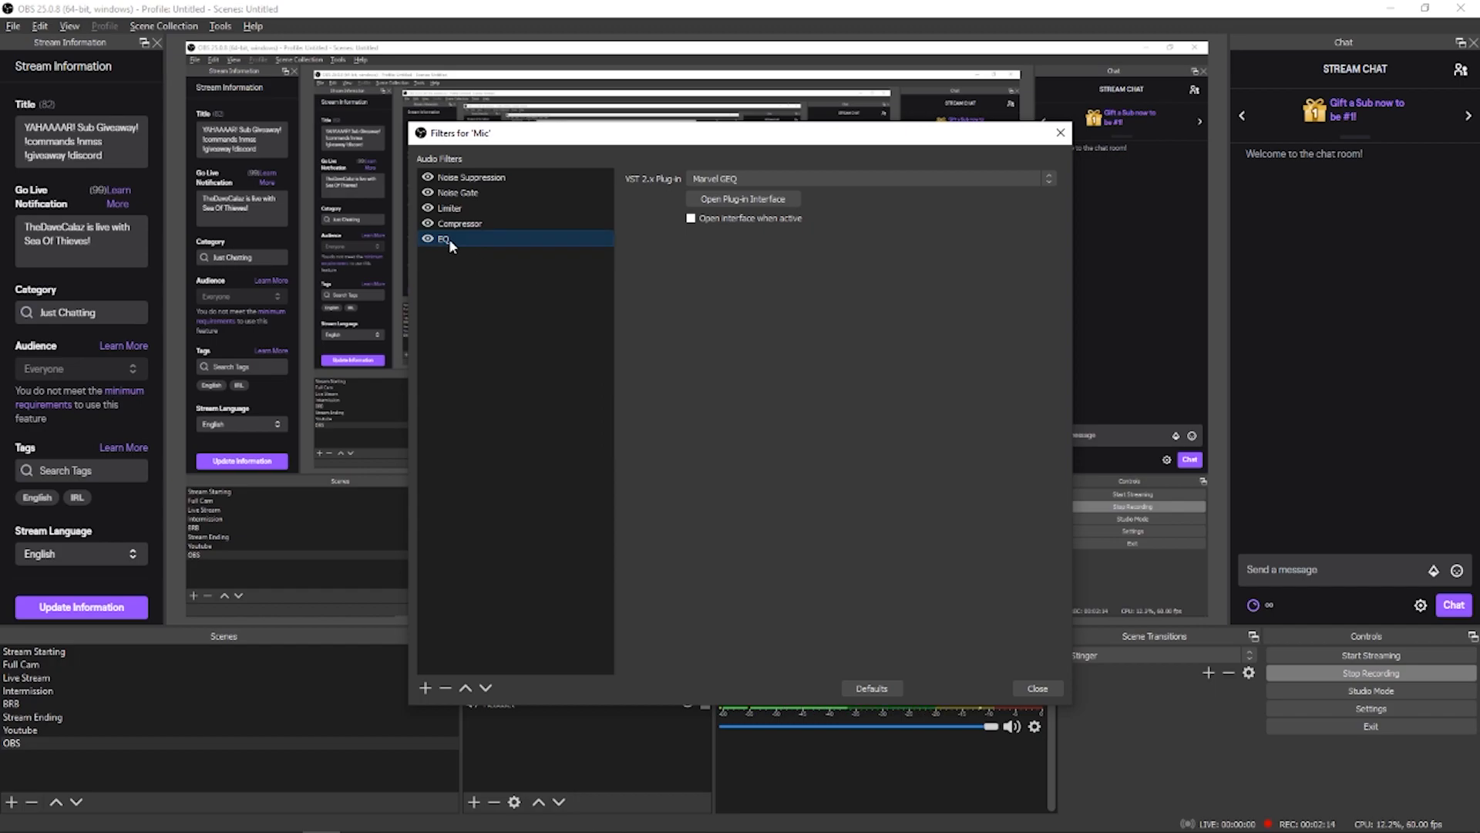
Step: Choose Marvel GEQ as the EQ filter's VST 2.x plug-in and open the plug-in interface
left_click(848, 176)
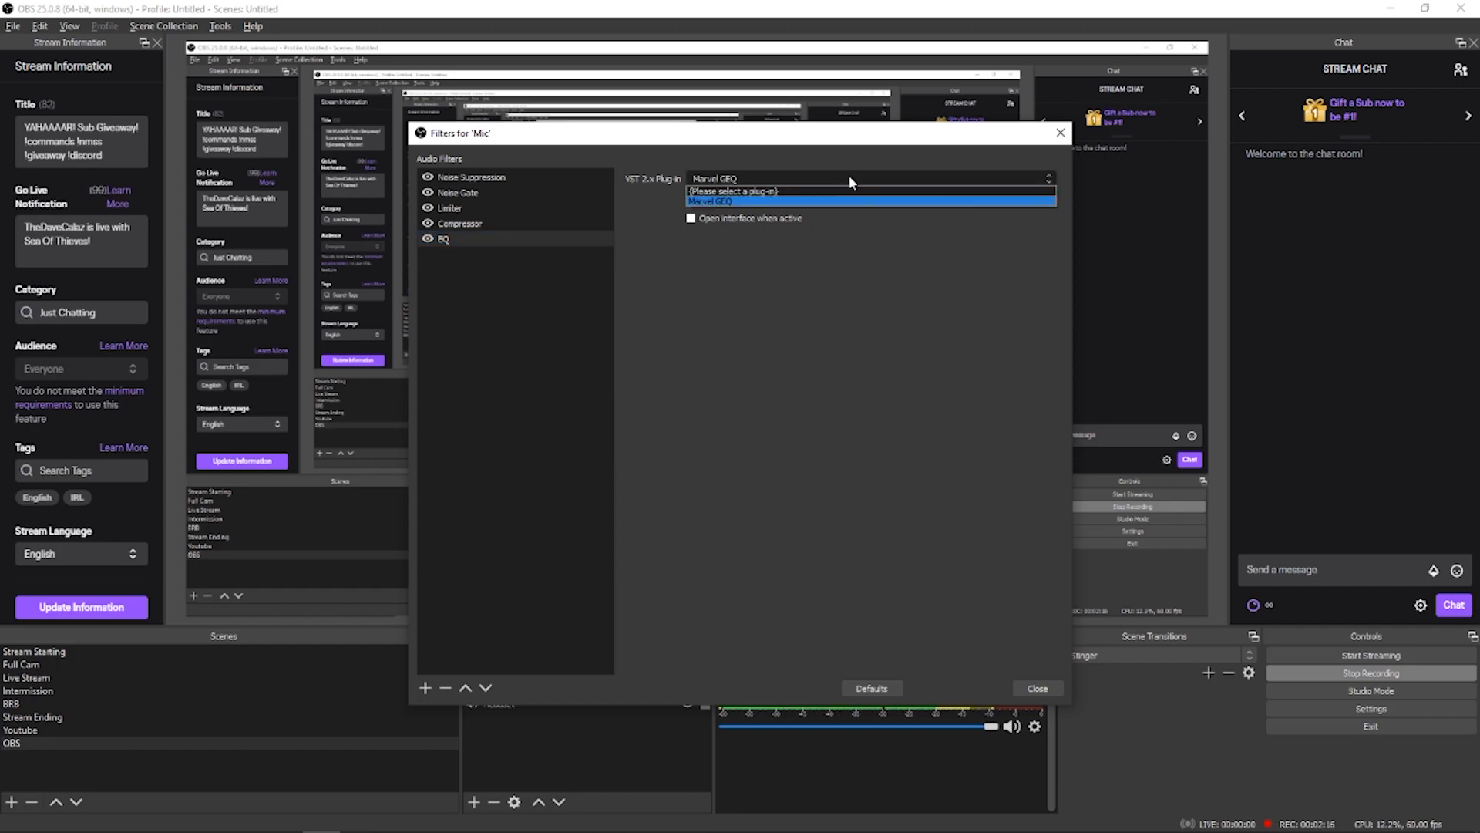
left_click(736, 202)
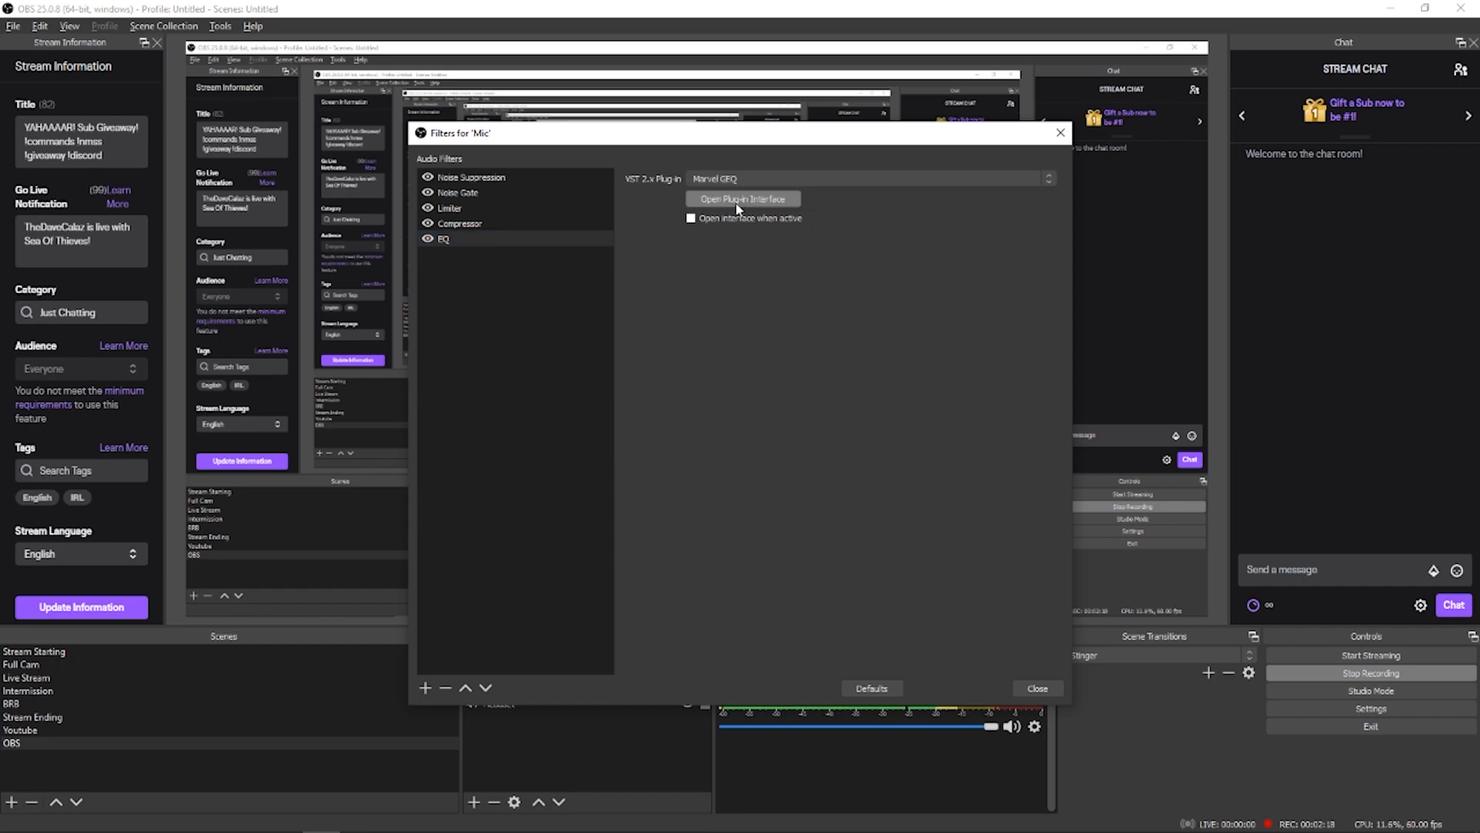
left_click(765, 202)
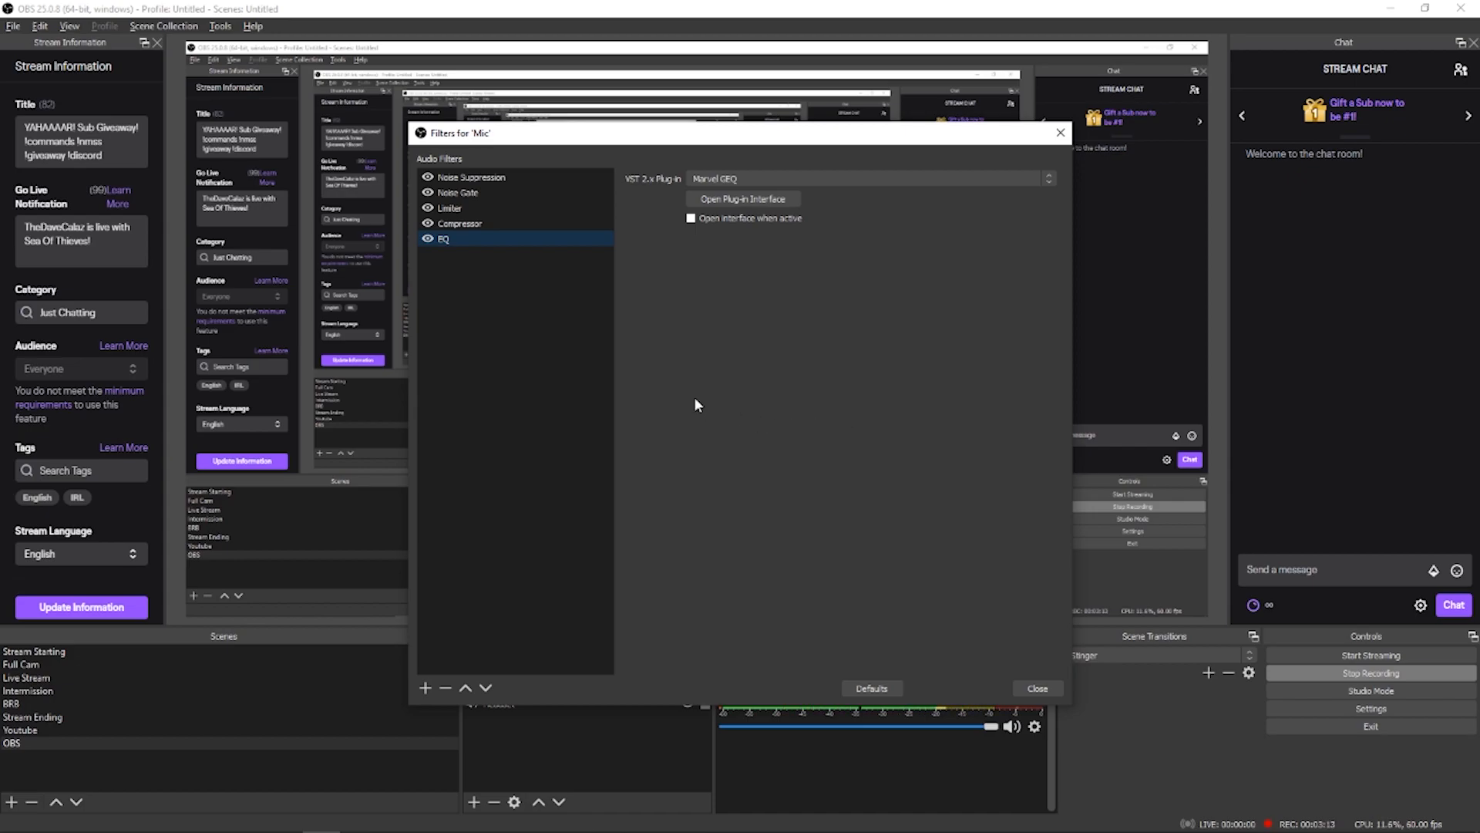
Step: Switch the Mic source's filters off and back on to compare the sound with and without them
left_click(427, 179)
left_click(428, 192)
left_click(428, 224)
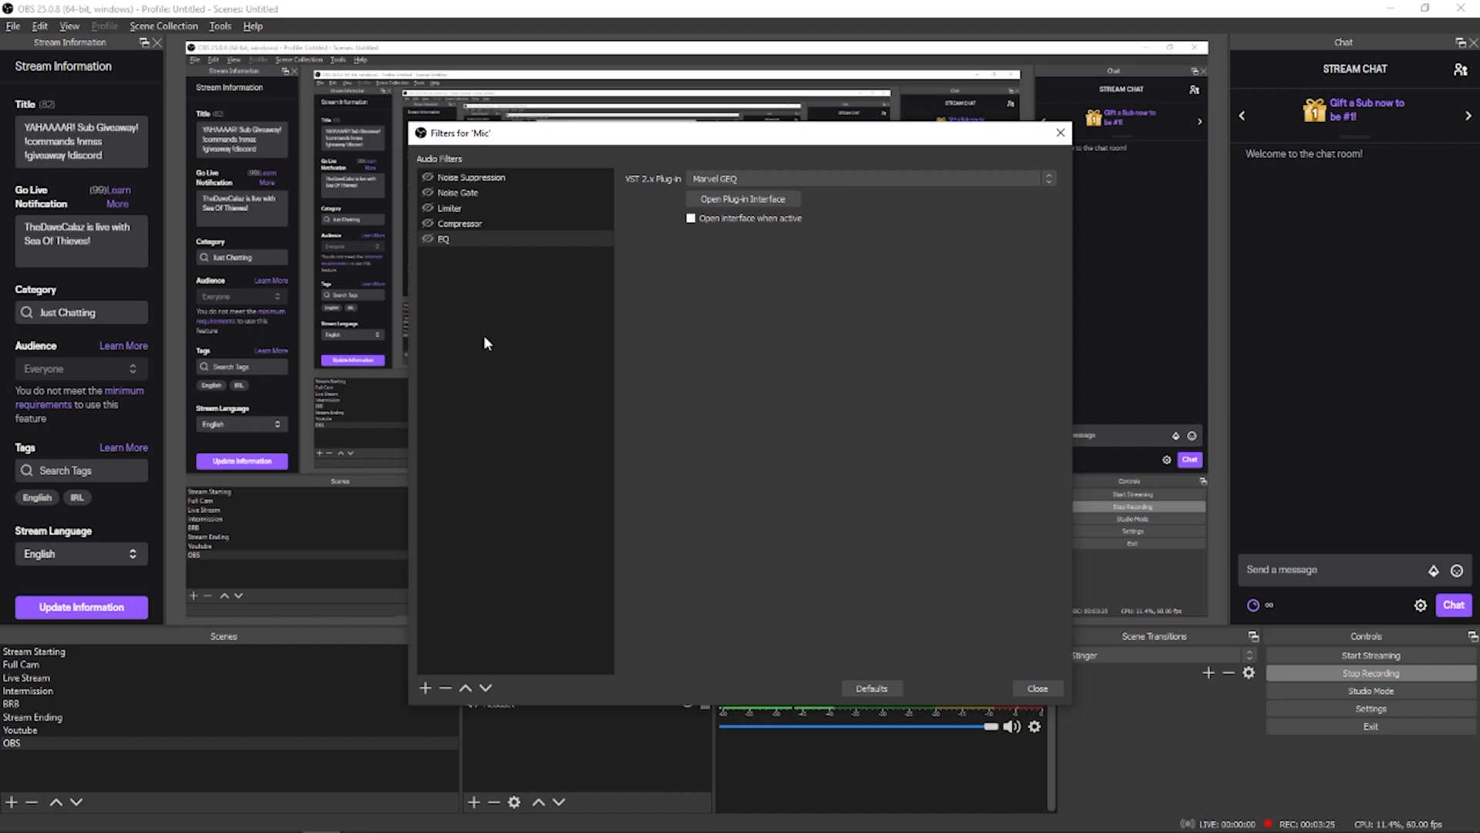
left_click(427, 239)
left_click(428, 224)
left_click(428, 208)
left_click(428, 193)
left_click(428, 178)
left_click(428, 223)
left_click(428, 208)
left_click(428, 177)
left_click(428, 177)
left_click(429, 192)
left_click(428, 208)
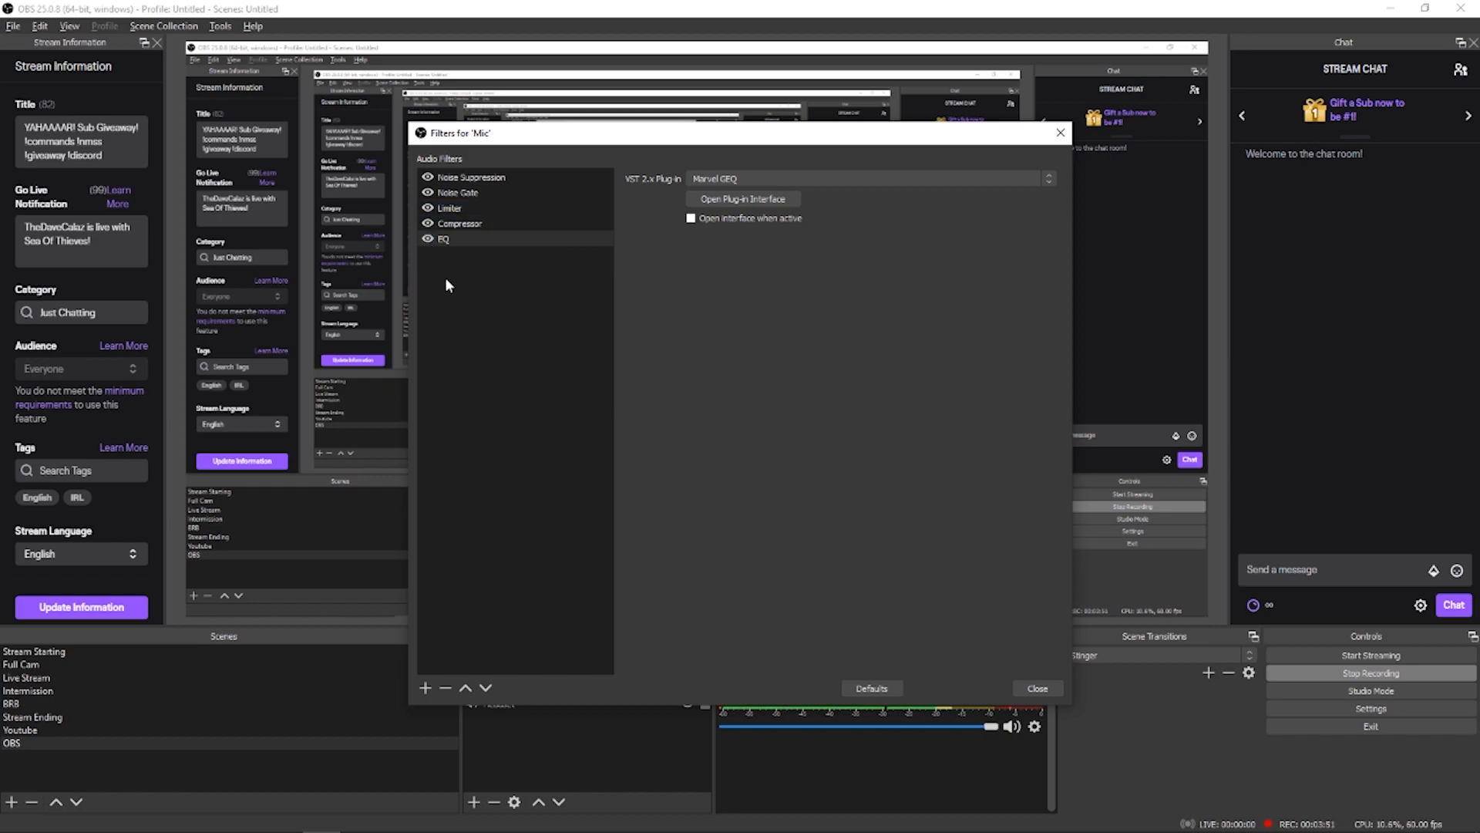